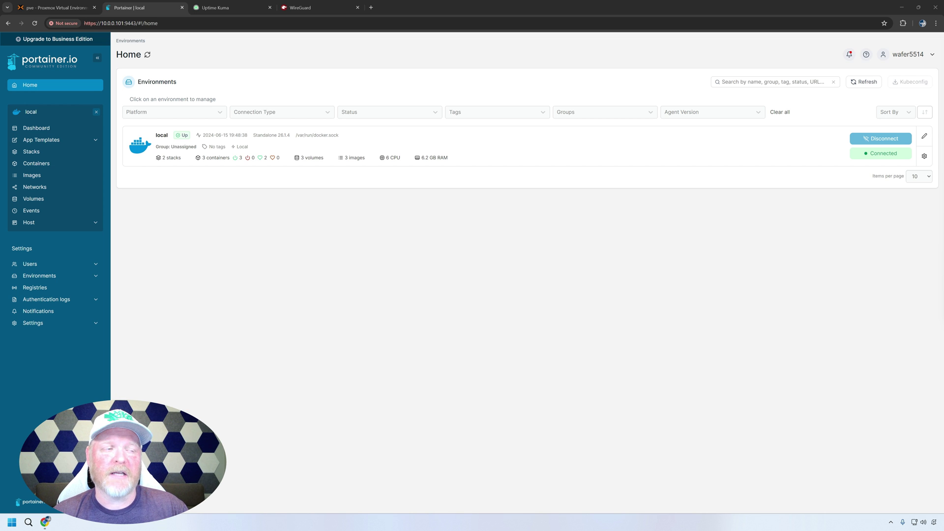
- In the local Docker environment, go from the Stacks list to creating a new stack
{"action": "left_click", "coordinate": [526, 155]}
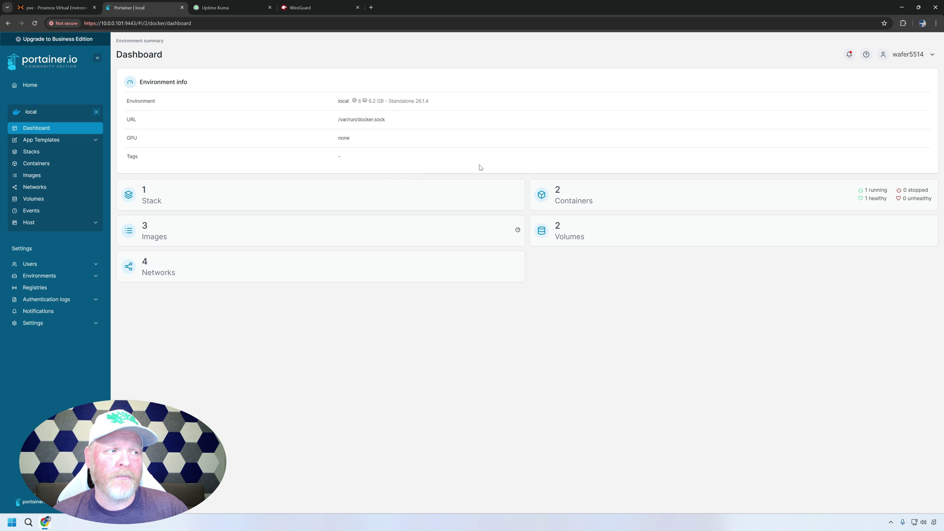
{"action": "left_click", "coordinate": [338, 202]}
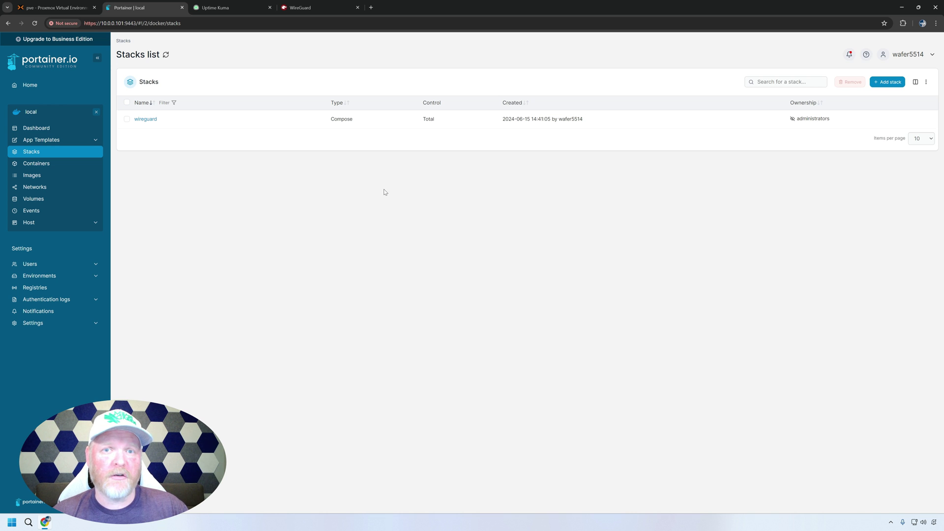
{"action": "left_click", "coordinate": [887, 83]}
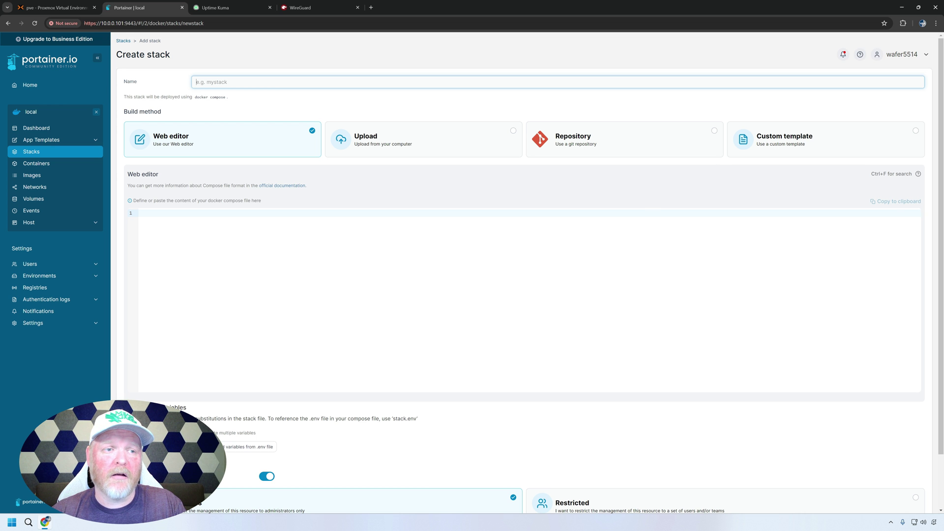
- Deploy a stack named 'uptime' from the pasted Uptime Kuma compose file
{"action": "key", "text": "ctrl+v"}
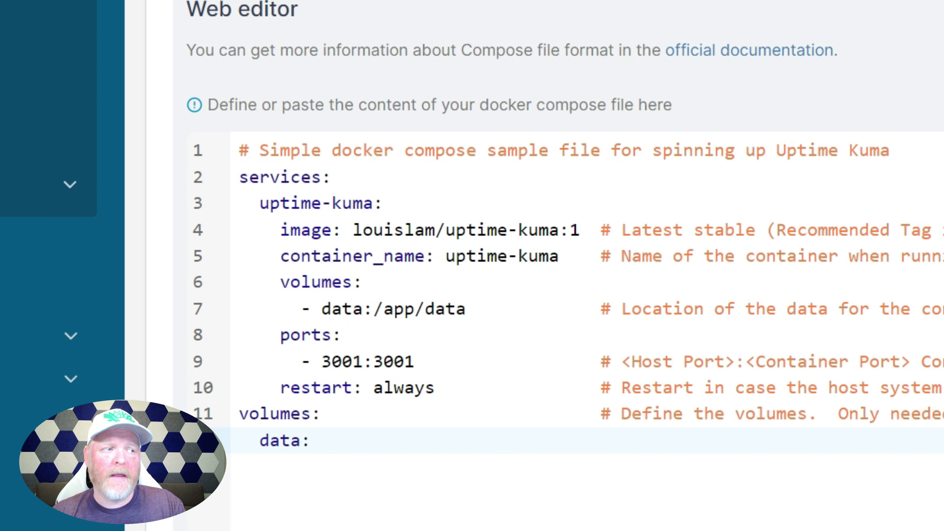
{"action": "double_click", "coordinate": [573, 230]}
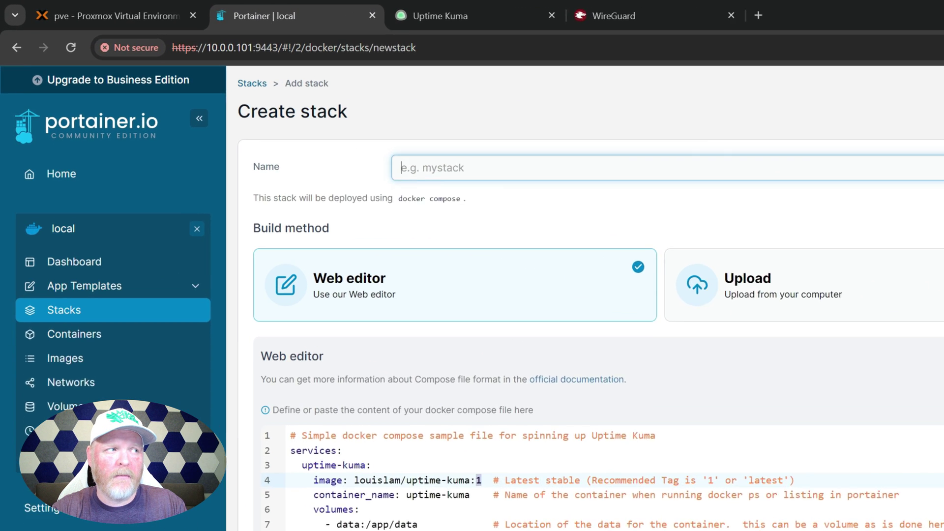
{"action": "type", "text": "uptime"}
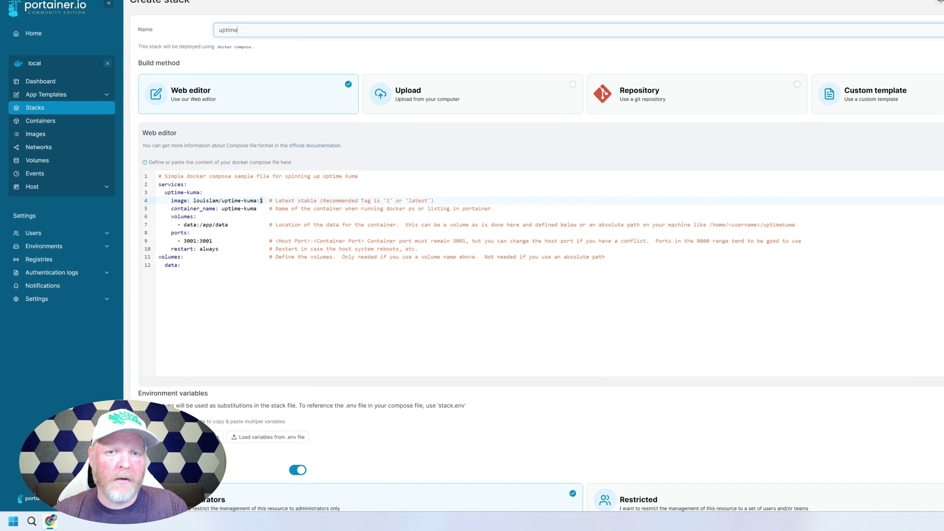
{"action": "scroll", "coordinate": [541, 295], "scroll_direction": "down", "scroll_amount": 6}
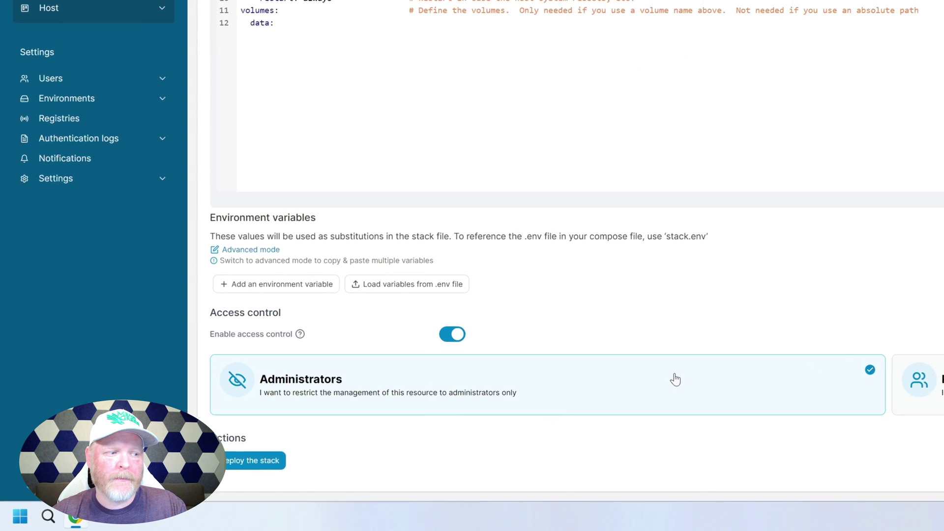
{"action": "left_click", "coordinate": [250, 463]}
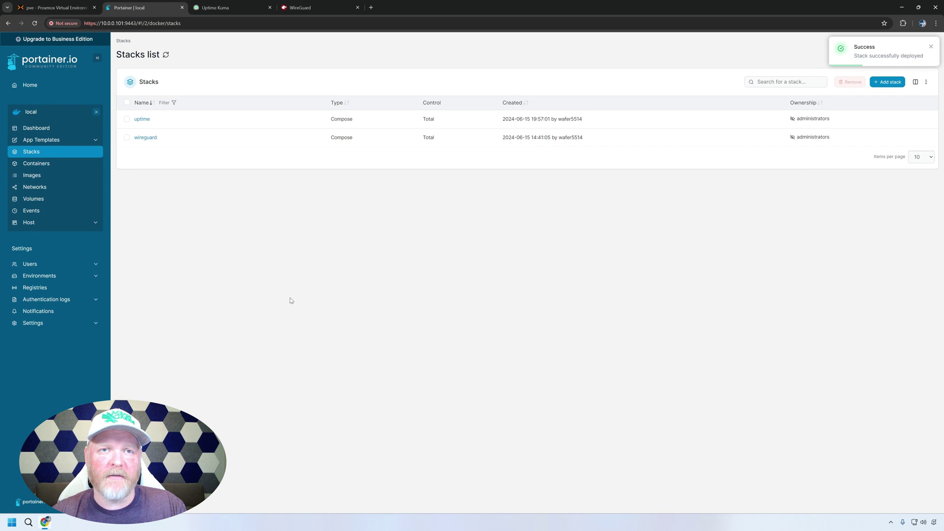
- Open the uptime stack's details to see the uptime-kuma container healthy on port 3001
{"action": "left_click", "coordinate": [141, 120]}
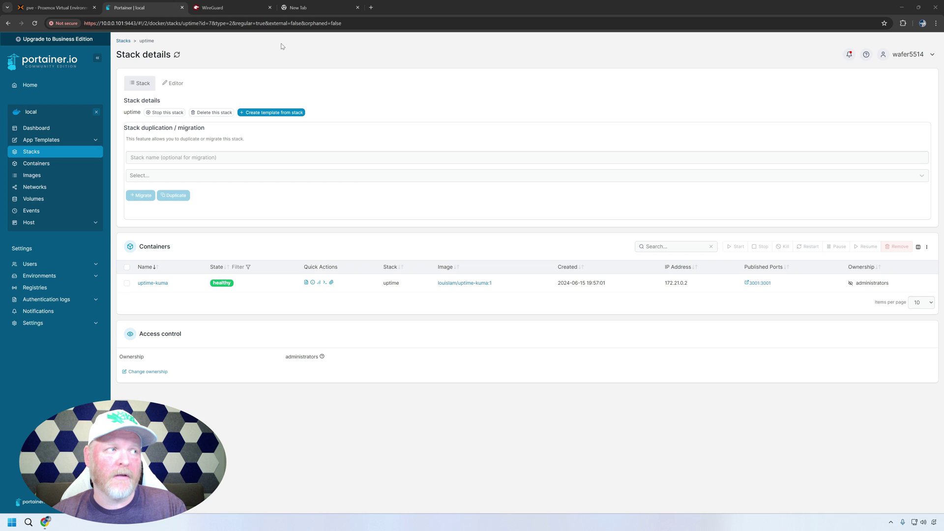
{"action": "left_click", "coordinate": [298, 8]}
{"action": "type", "text": "http://10.0.0.101:3001"}
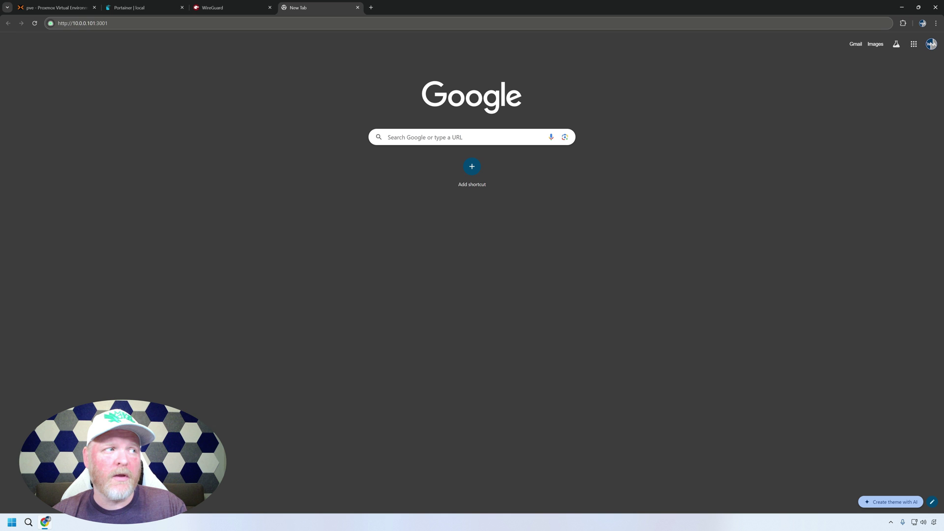
{"action": "left_click", "coordinate": [116, 23]}
{"action": "key", "text": "Return"}
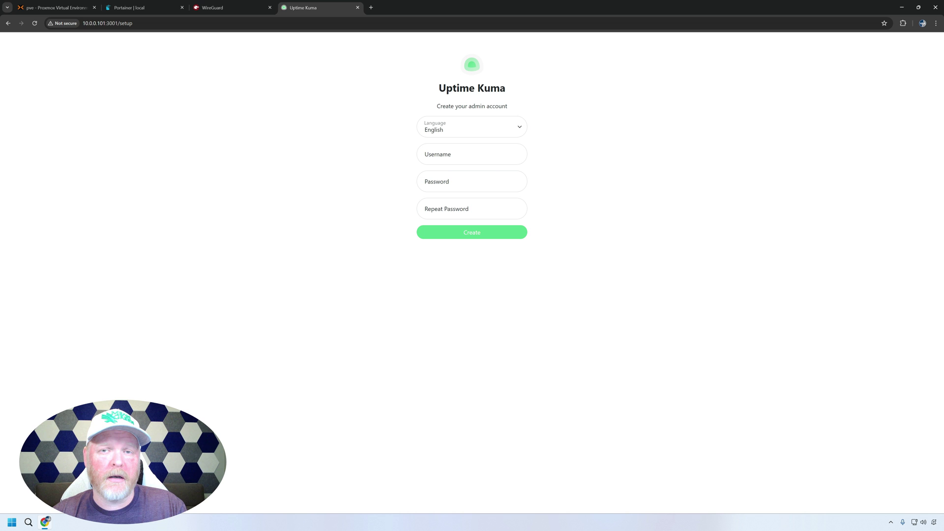
- Enter 'admin' as the username and the admin password in both password fields
{"action": "left_click", "coordinate": [444, 153]}
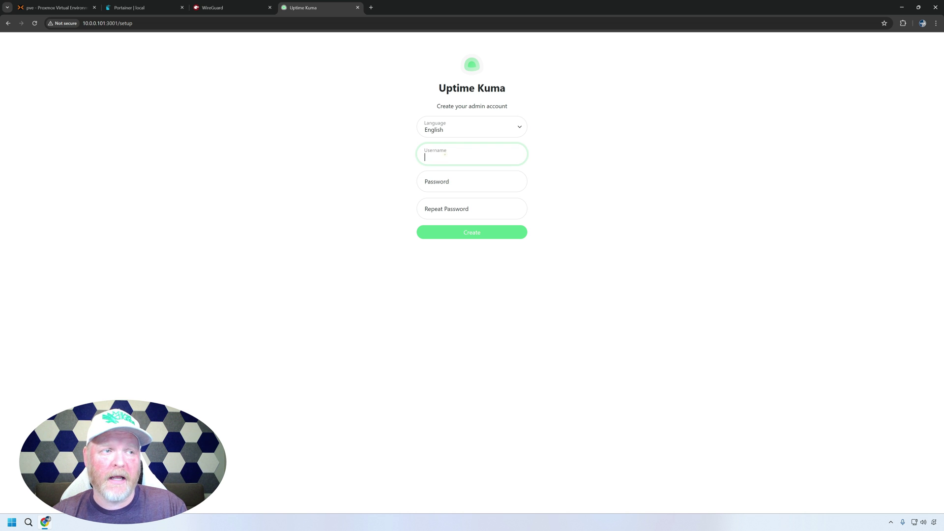
{"action": "type", "text": "admin"}
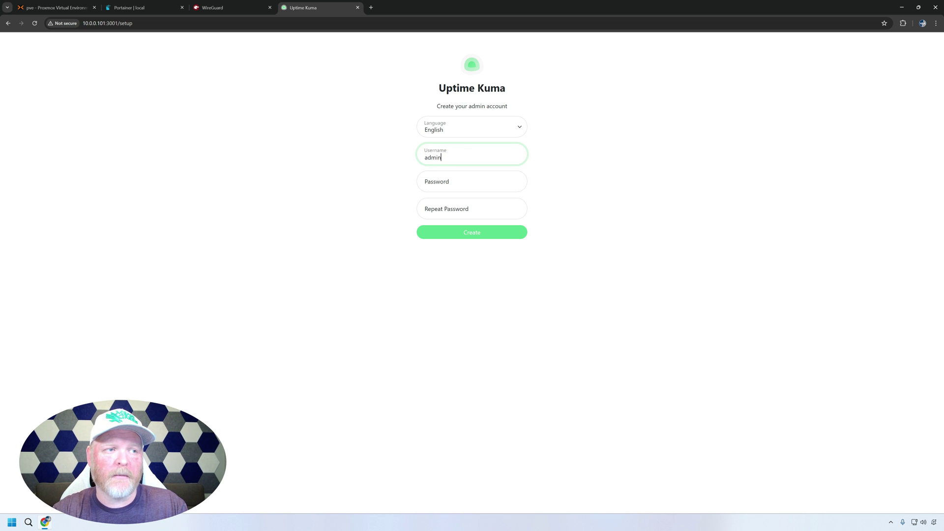
{"action": "key", "text": "Tab"}
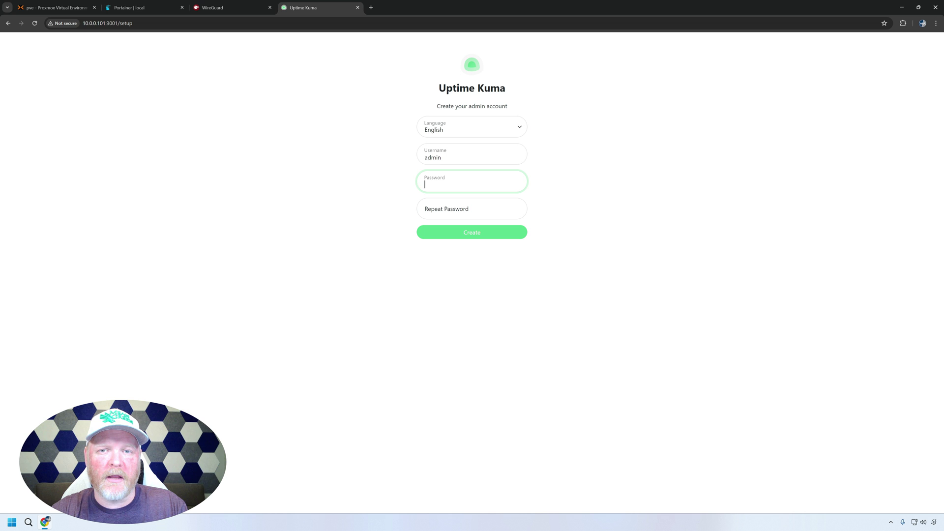
{"action": "key", "text": "ctrl+v"}
{"action": "key", "text": "Tab"}
{"action": "key", "text": "ctrl+v"}
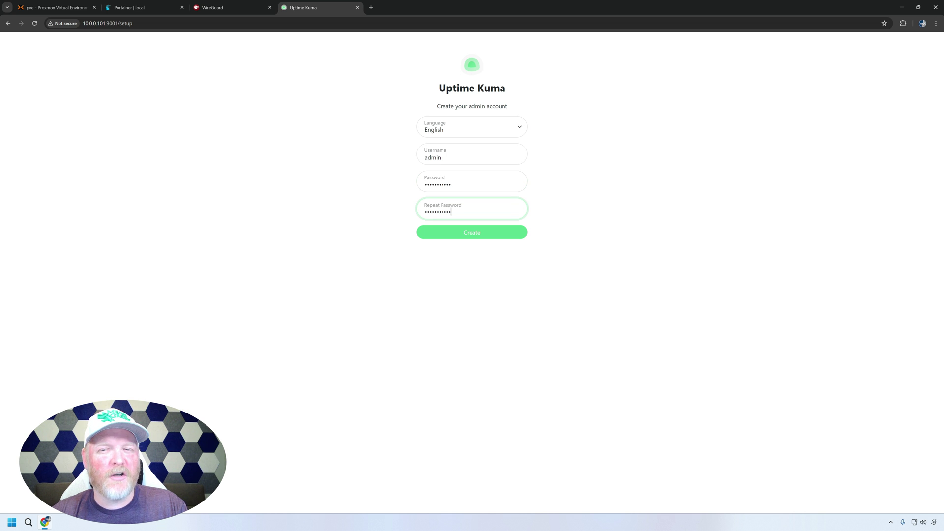
- Create the admin account and copy the WireGuard address from its tab
{"action": "left_click", "coordinate": [472, 234]}
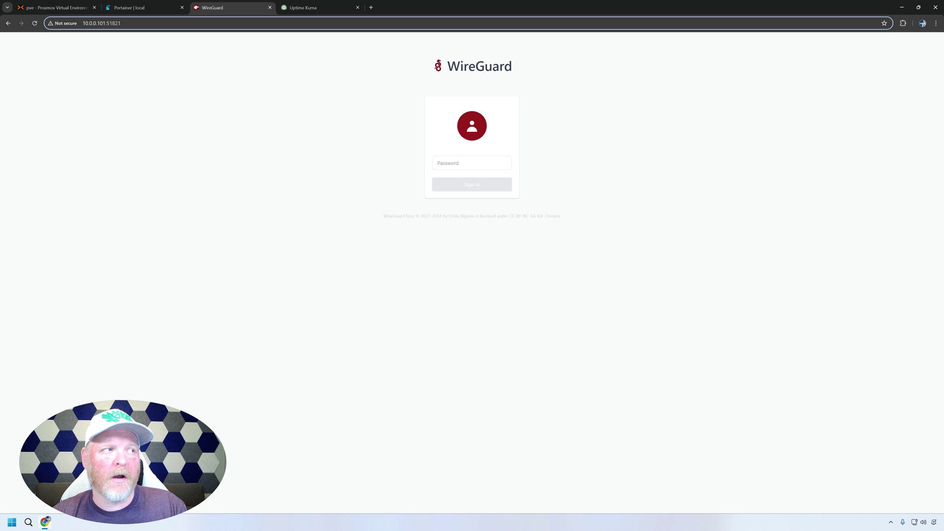
{"action": "key", "text": "shift+Left"}
{"action": "key", "text": "shift+Left"}
{"action": "key", "text": "shift+Left"}
{"action": "key", "text": "shift+Left"}
{"action": "key", "text": "shift+Left"}
{"action": "key", "text": "shift+Left"}
{"action": "key", "text": "shift+Left"}
{"action": "key", "text": "shift+Left"}
{"action": "key", "text": "shift+Left"}
{"action": "key", "text": "shift+Left"}
{"action": "key", "text": "shift+Left"}
{"action": "key", "text": "shift+Left"}
{"action": "key", "text": "shift+Left"}
{"action": "key", "text": "shift+Left"}
{"action": "key", "text": "shift+Left"}
{"action": "key", "text": "shift+Left"}
{"action": "key", "text": "ctrl+c"}
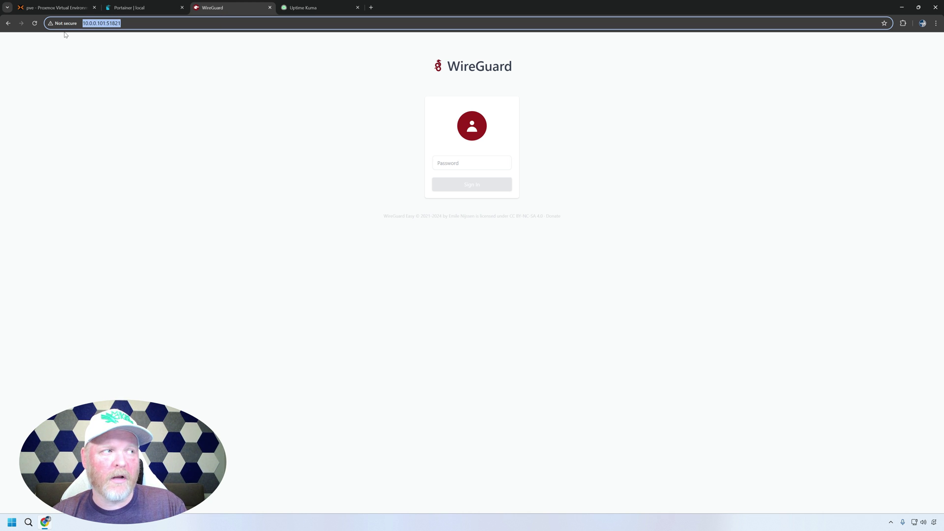
{"action": "left_click", "coordinate": [302, 11]}
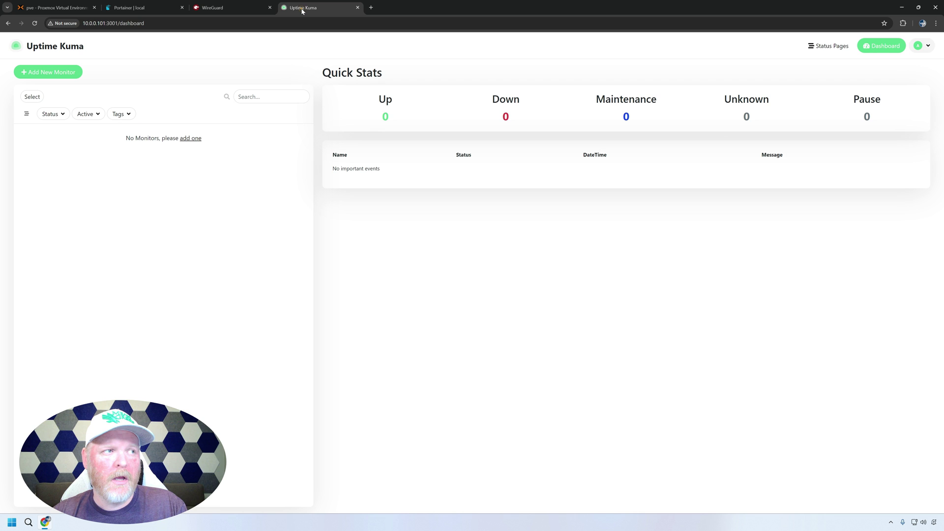
{"action": "left_click", "coordinate": [49, 75]}
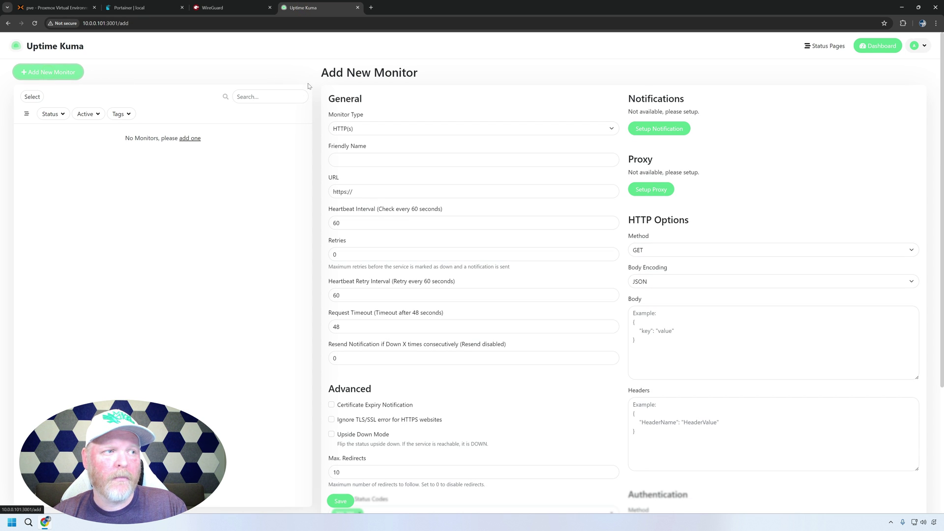
{"action": "left_click", "coordinate": [379, 130]}
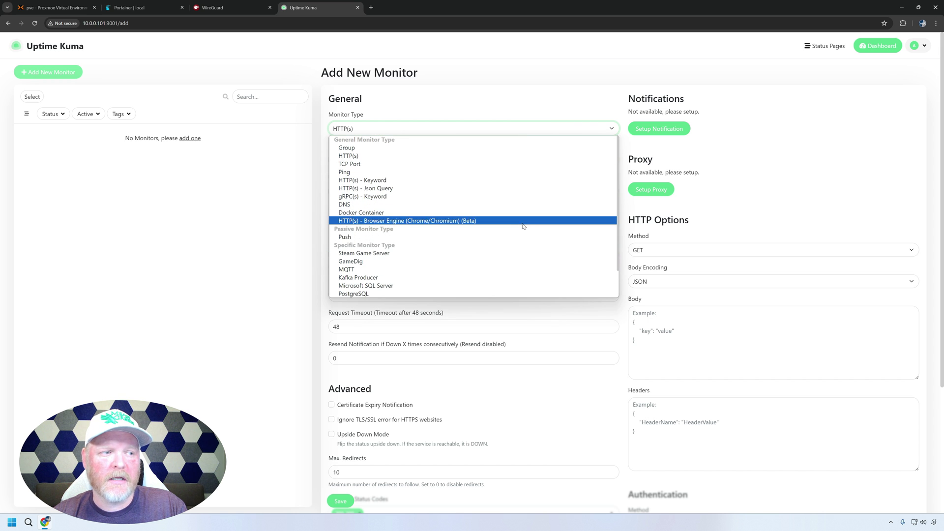
{"action": "left_click", "coordinate": [471, 155]}
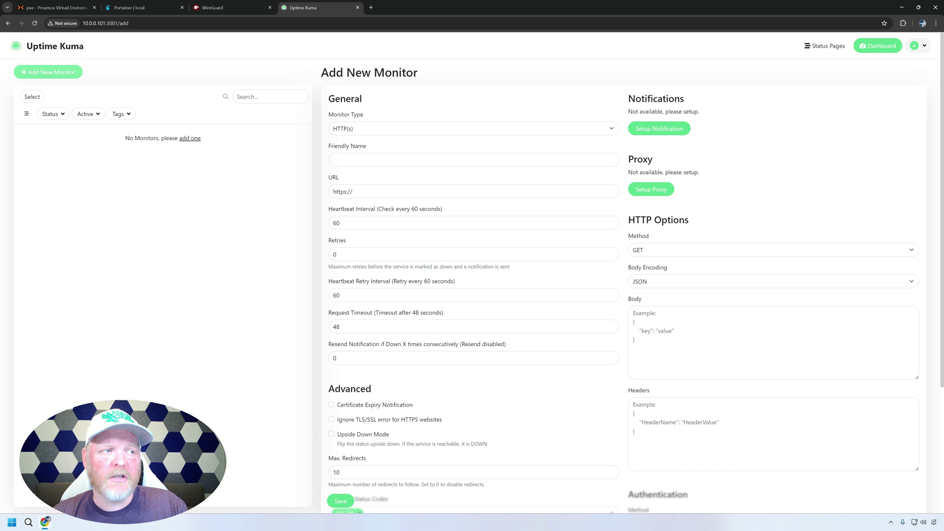
{"action": "left_click", "coordinate": [401, 157]}
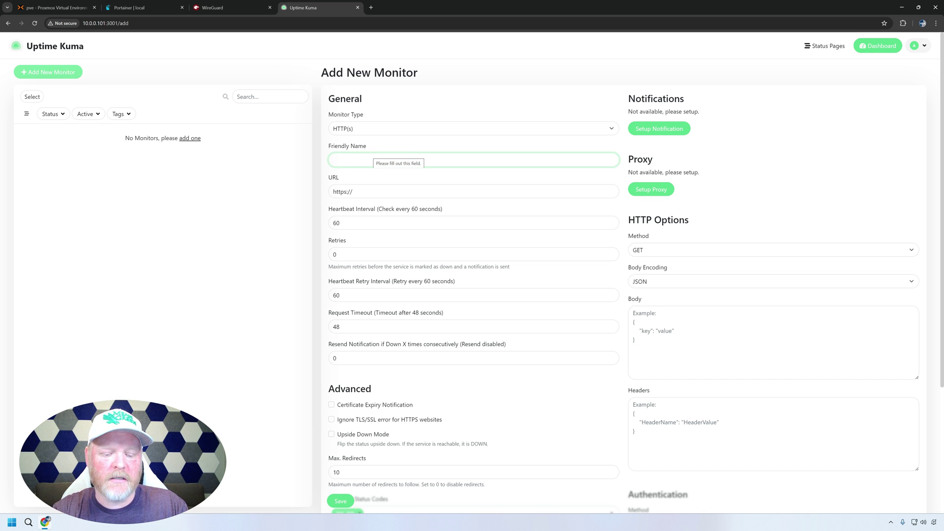
{"action": "type", "text": "wireguard"}
{"action": "key", "text": "Tab"}
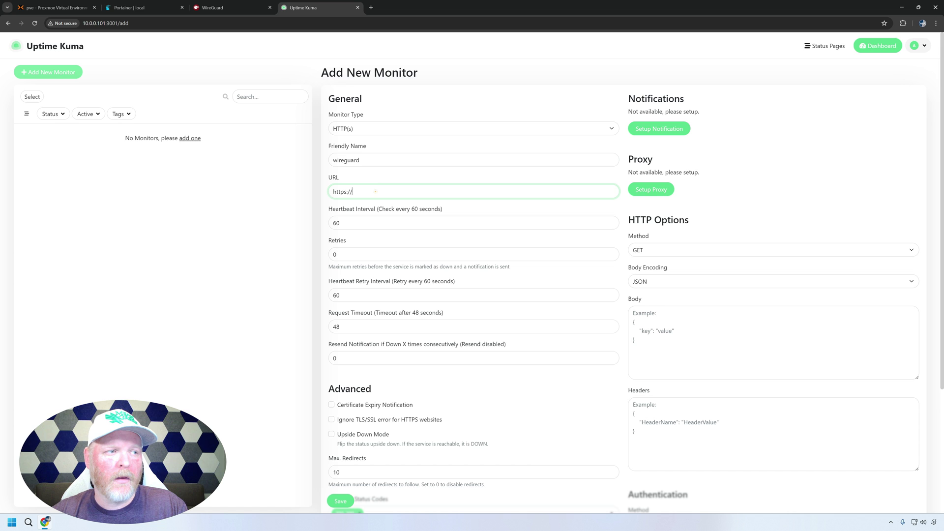
{"action": "key", "text": "ctrl+a"}
{"action": "key", "text": "ctrl+v"}
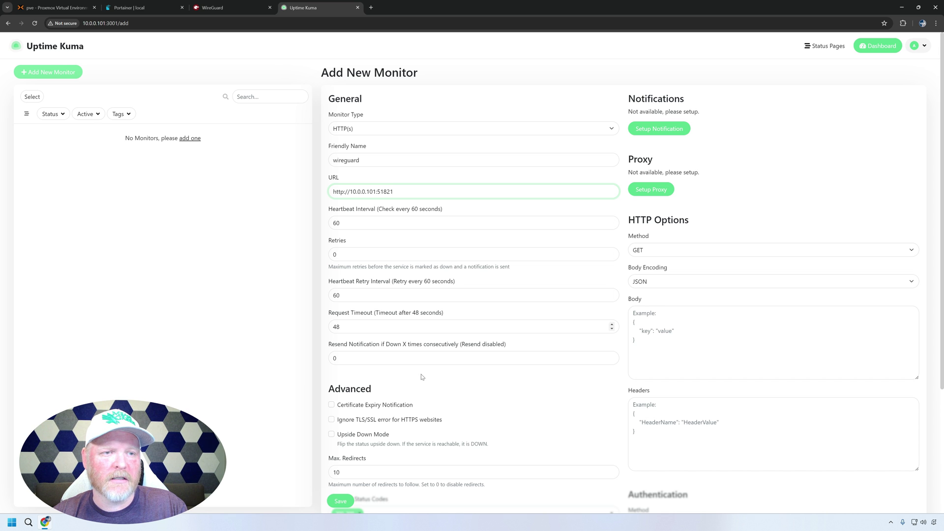
{"action": "left_click", "coordinate": [340, 500]}
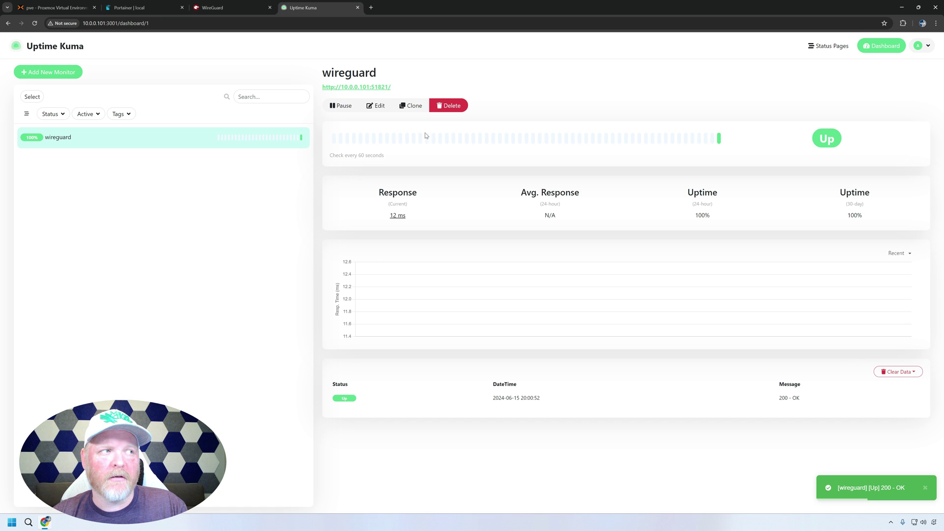
- Remove the wg-easy container from Portainer's container list
{"action": "left_click", "coordinate": [143, 8]}
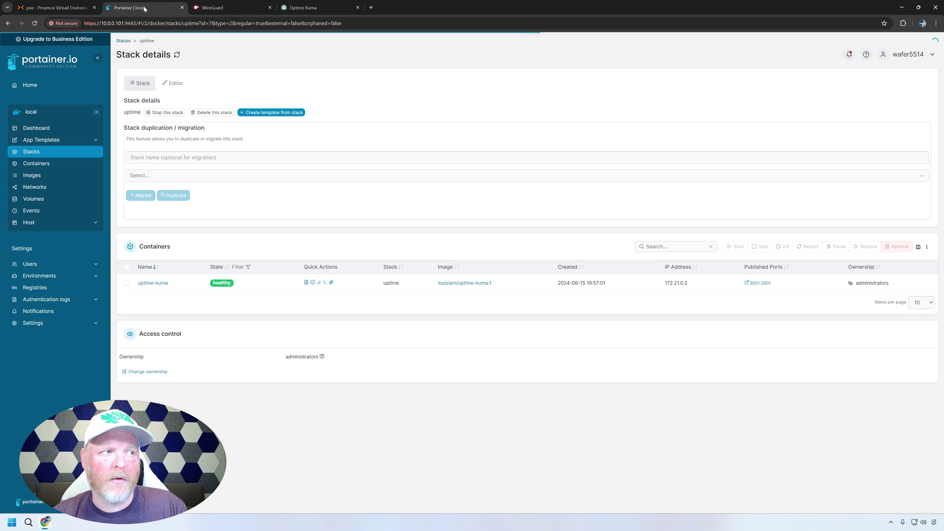
{"action": "left_click", "coordinate": [36, 163]}
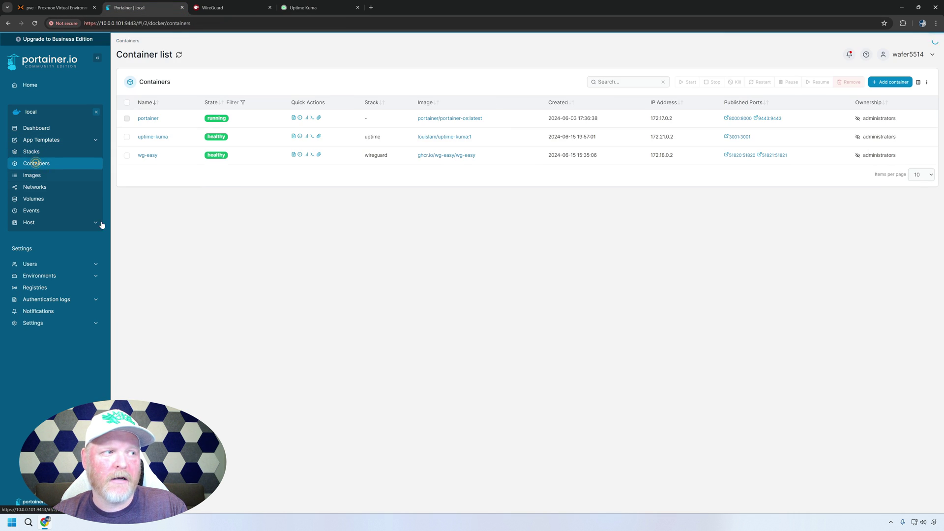
{"action": "left_click", "coordinate": [127, 156]}
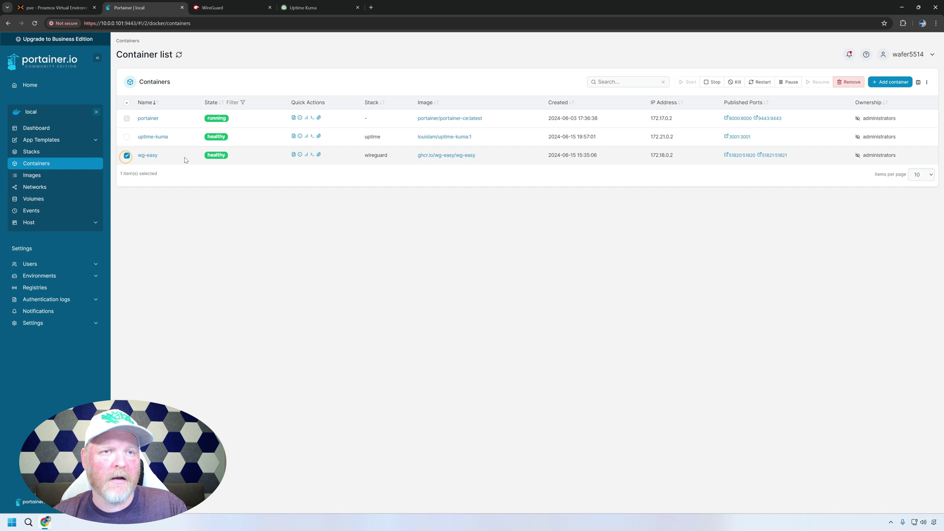
{"action": "left_click", "coordinate": [848, 82]}
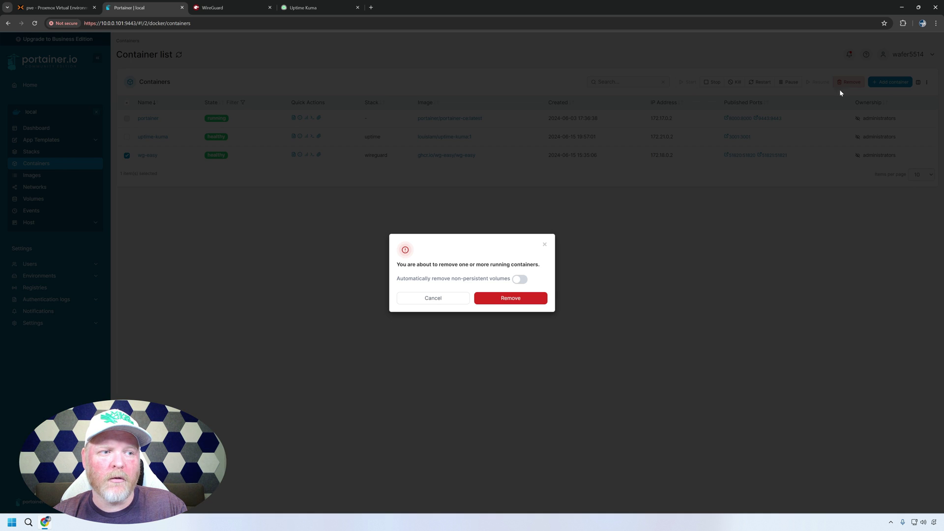
{"action": "left_click", "coordinate": [510, 298]}
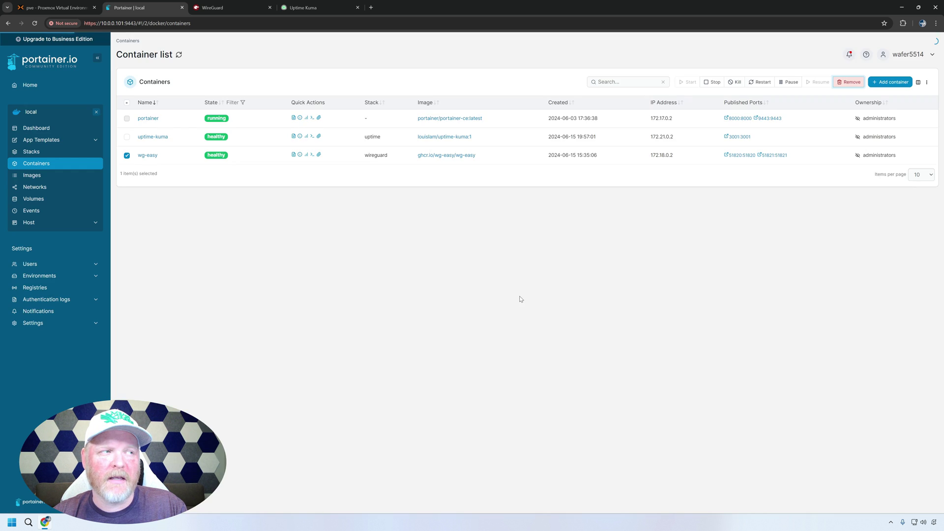
- Return to Uptime Kuma and watch the wireguard monitor turn Down with ECONNREFUSED
{"action": "left_click", "coordinate": [309, 9]}
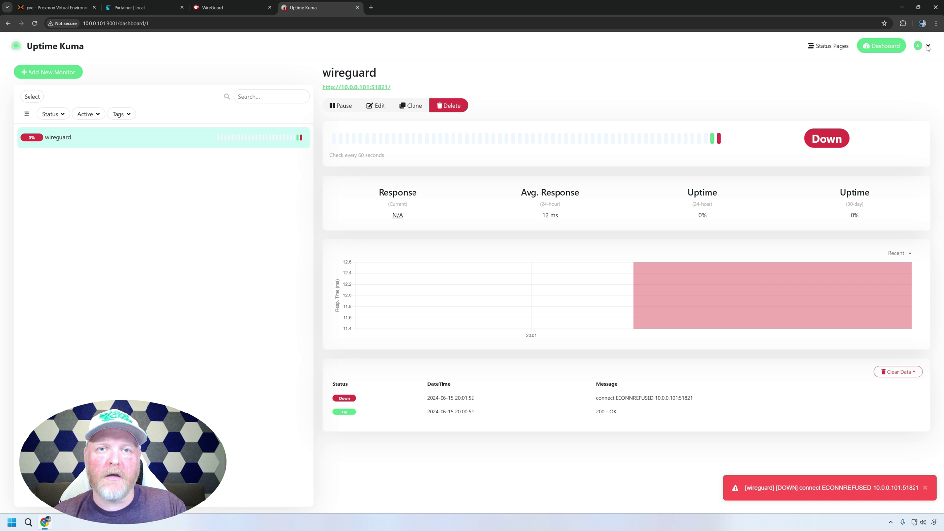
- Start a new notification under Settings > Notifications and choose the Email (SMTP) type
{"action": "left_click", "coordinate": [923, 45]}
{"action": "left_click", "coordinate": [900, 99]}
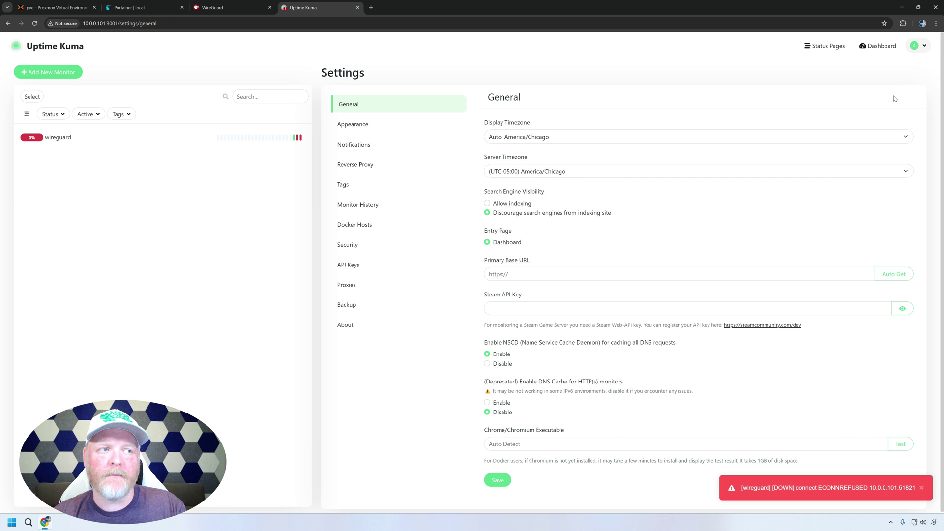
{"action": "left_click", "coordinate": [357, 147]}
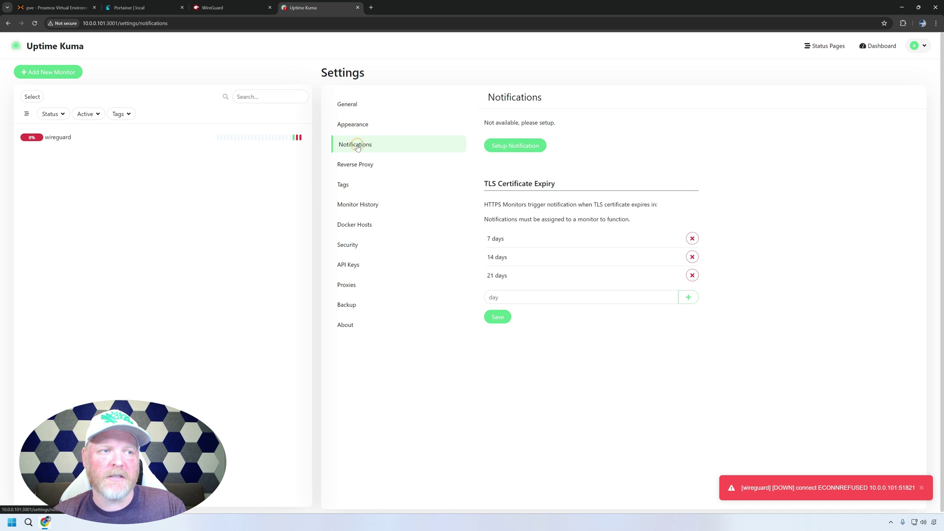
{"action": "left_click", "coordinate": [511, 149]}
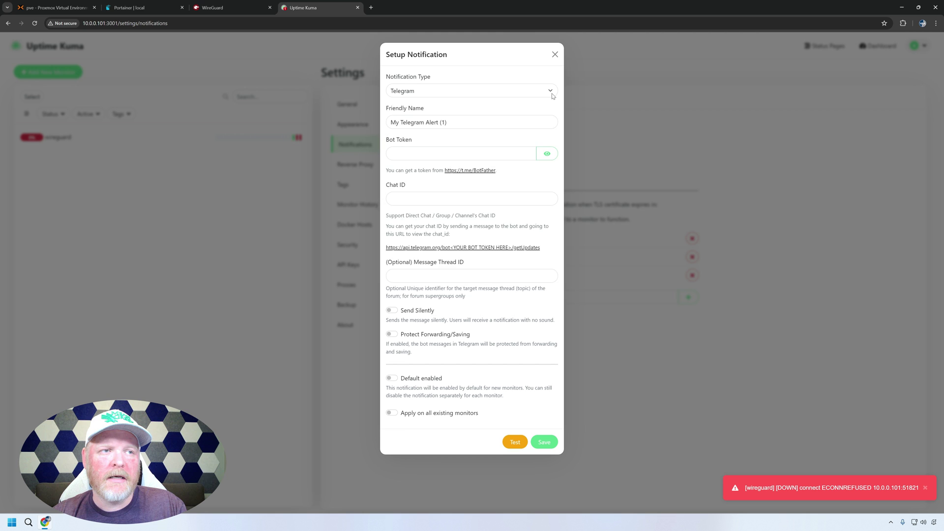
{"action": "left_click", "coordinate": [553, 95]}
{"action": "left_click_drag", "start_coordinate": [557, 160], "coordinate": [554, 115]}
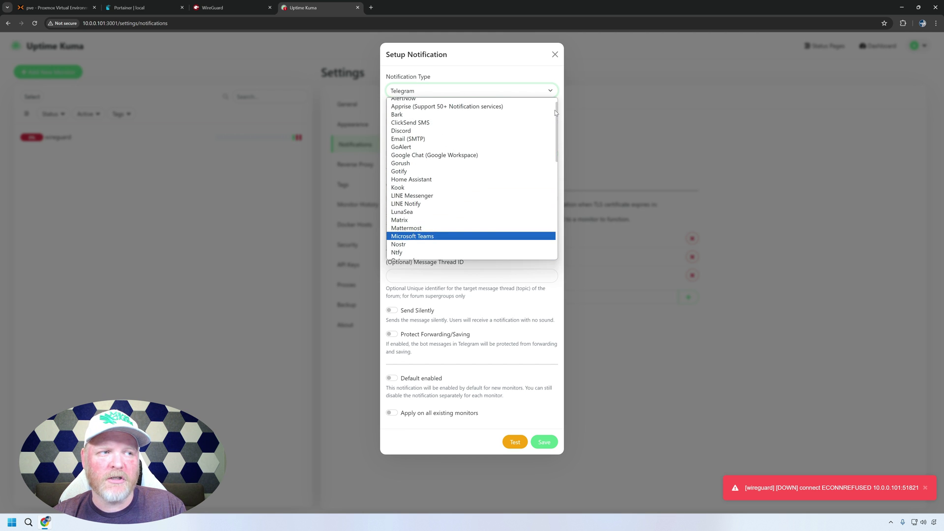
{"action": "scroll", "coordinate": [555, 112], "scroll_direction": "up", "scroll_amount": 1}
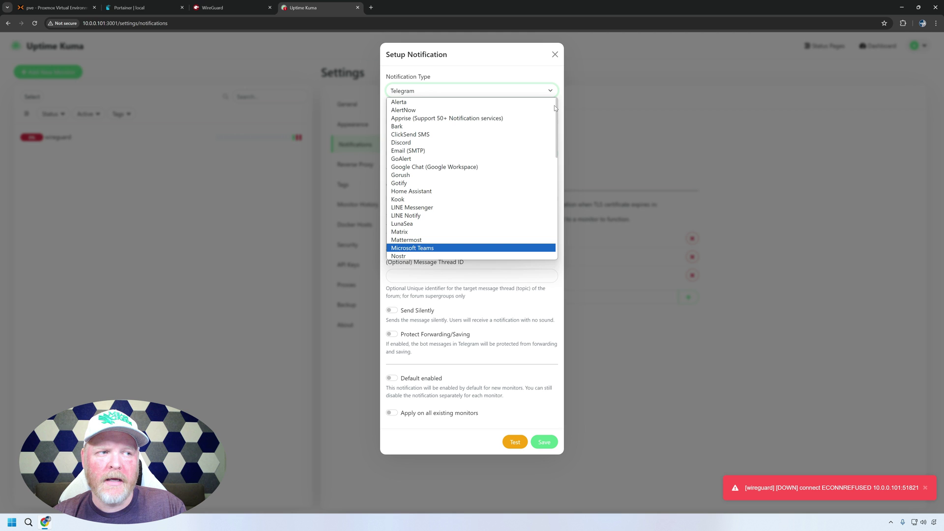
{"action": "scroll", "coordinate": [554, 107], "scroll_direction": "down", "scroll_amount": 1}
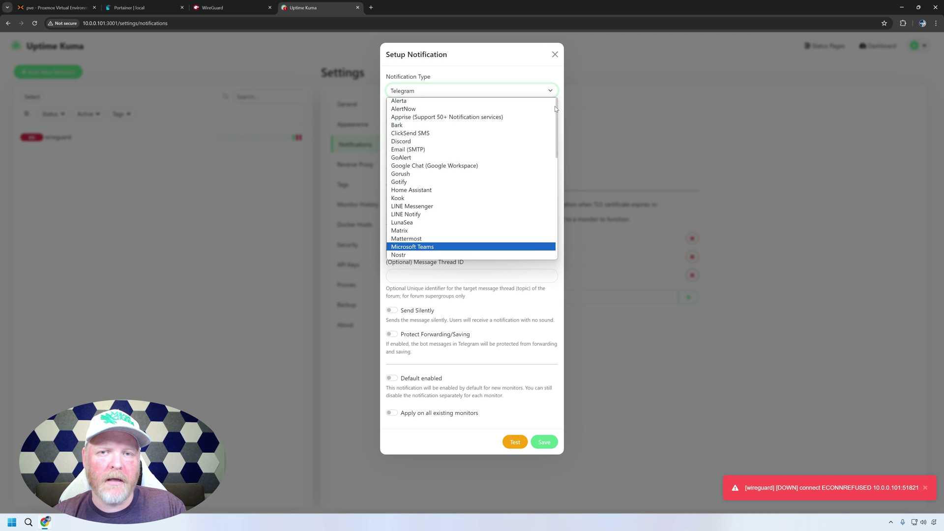
{"action": "left_click_drag", "start_coordinate": [555, 108], "coordinate": [556, 113]}
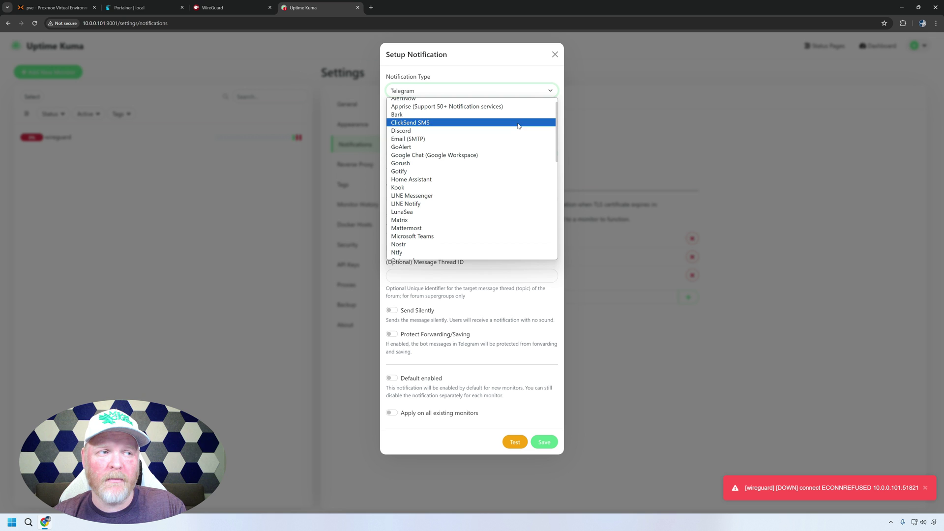
{"action": "left_click", "coordinate": [493, 140]}
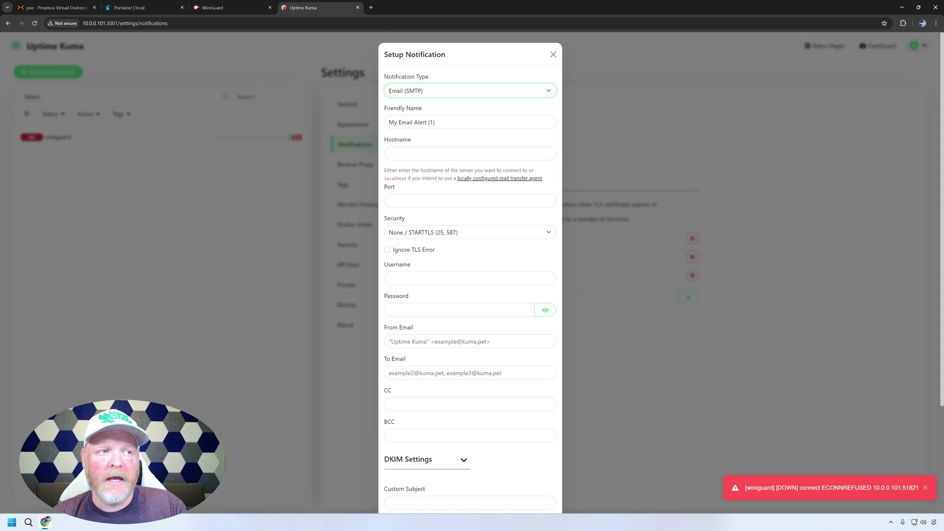
- Name the notification 'My Email Alert', fill in the SMTP details, and save it
{"action": "left_click", "coordinate": [435, 122]}
{"action": "key", "text": "BackSpace"}
{"action": "key", "text": "BackSpace"}
{"action": "key", "text": "BackSpace"}
{"action": "left_click", "coordinate": [389, 153]}
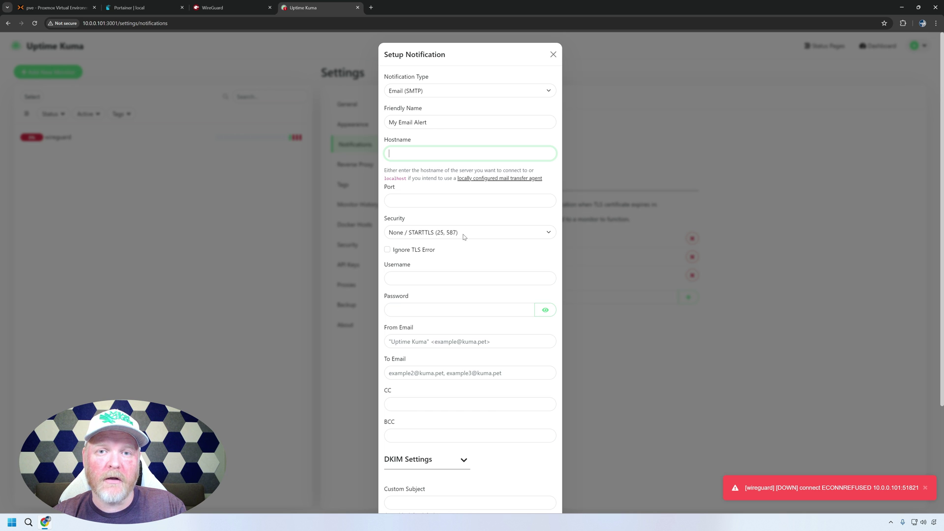
{"action": "left_click", "coordinate": [822, 384]}
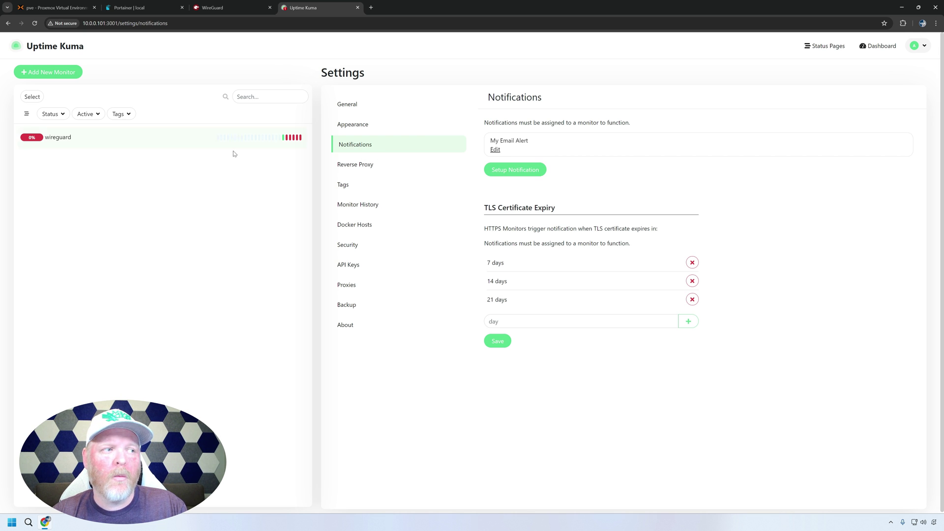
- Enable the My Email Alert notification on the wireguard monitor and save it
{"action": "left_click", "coordinate": [114, 143]}
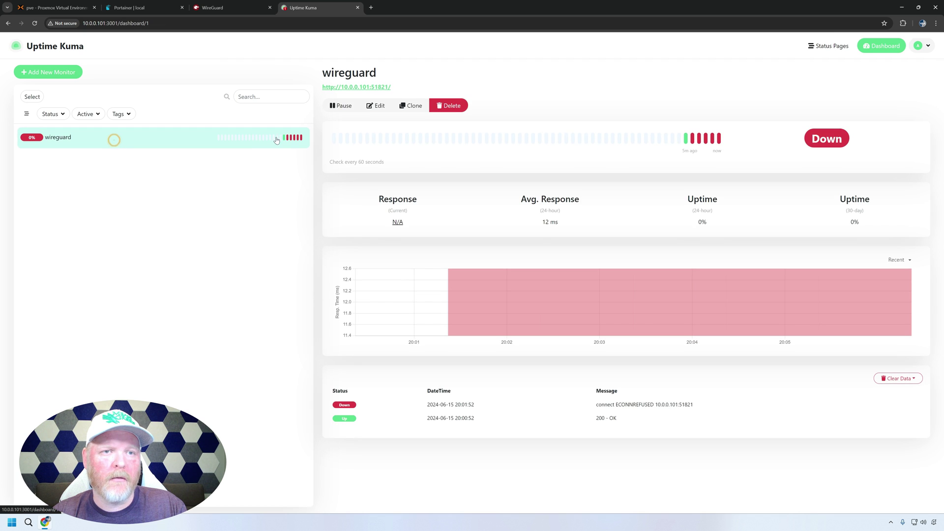
{"action": "left_click", "coordinate": [377, 108]}
{"action": "left_click", "coordinate": [633, 115]}
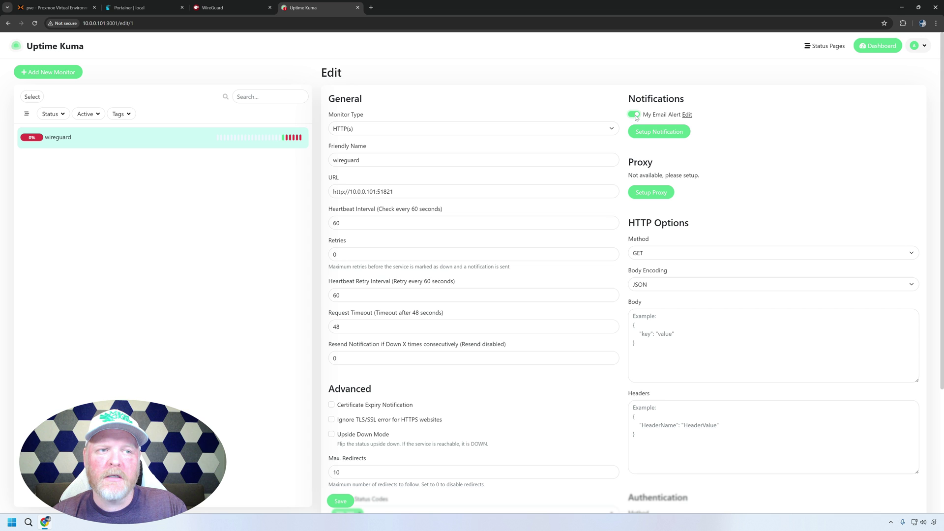
{"action": "left_click", "coordinate": [647, 127]}
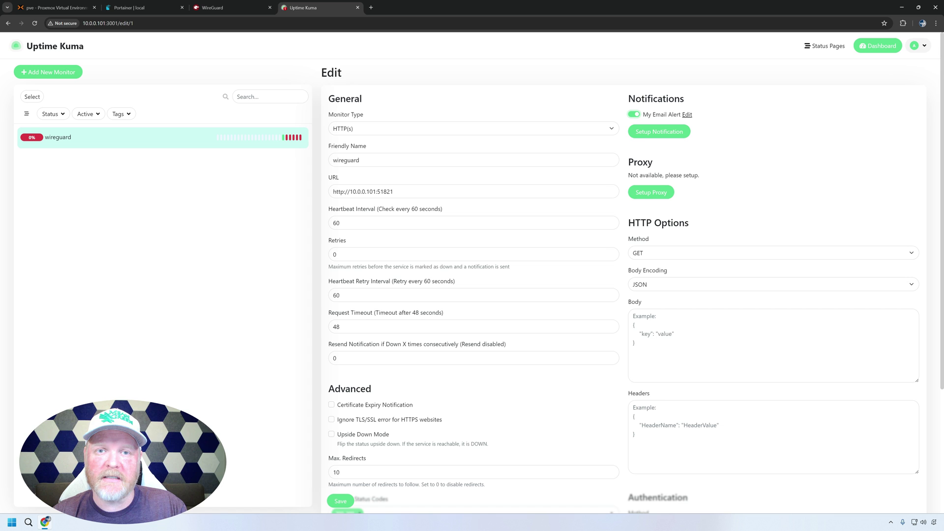
{"action": "left_click", "coordinate": [341, 501]}
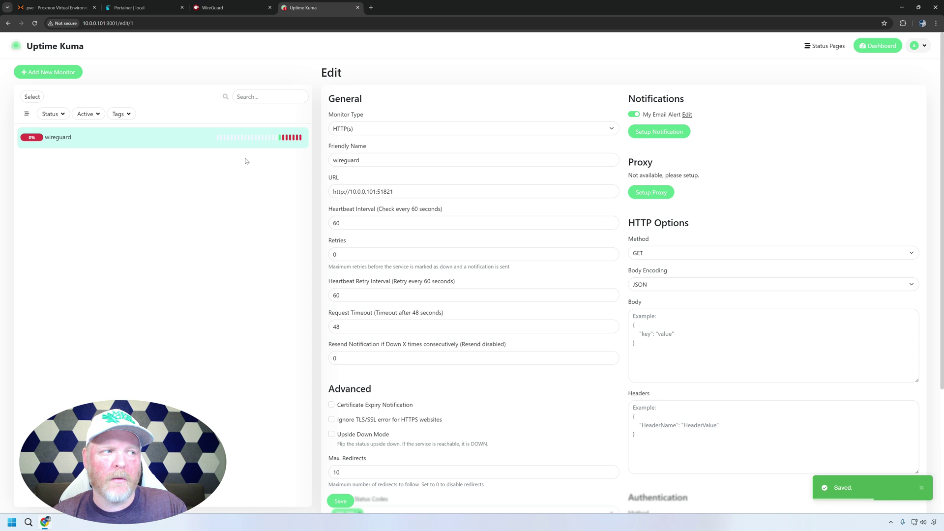
{"action": "left_click", "coordinate": [189, 143]}
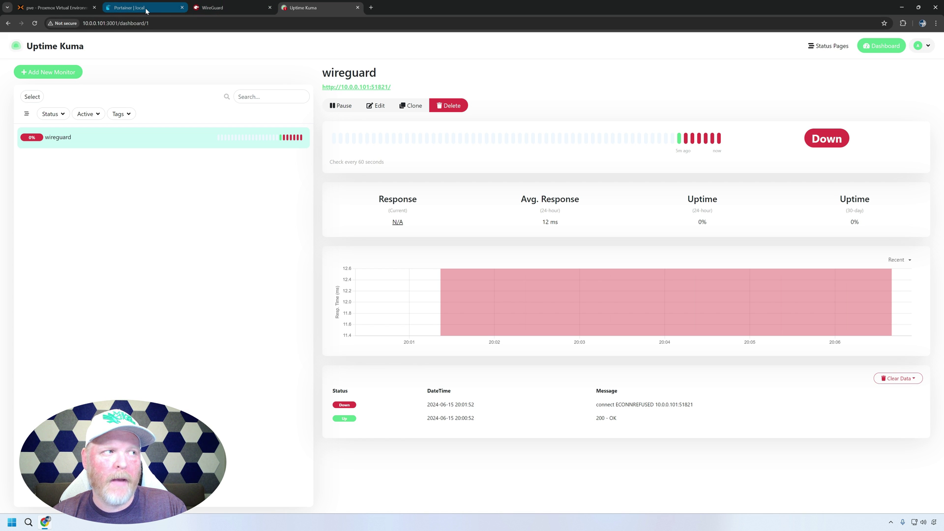
- Force-redeploy the wireguard stack in Portainer to restore its container, then return to Uptime Kuma
{"action": "left_click", "coordinate": [146, 7]}
{"action": "left_click", "coordinate": [60, 154]}
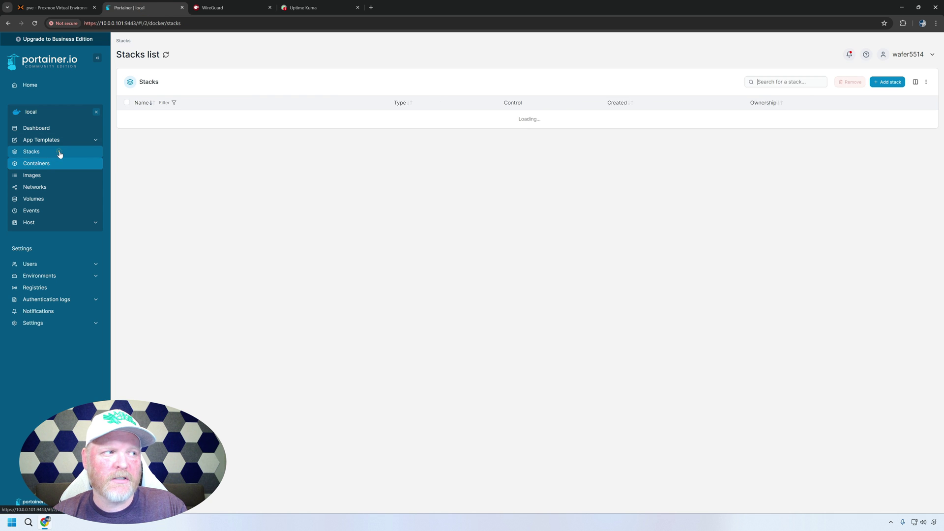
{"action": "left_click", "coordinate": [143, 137]}
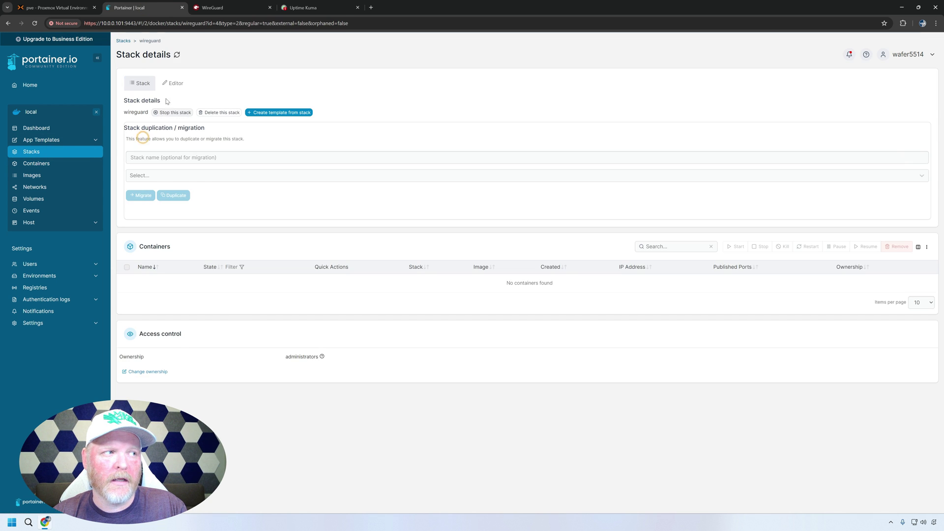
{"action": "left_click", "coordinate": [173, 83]}
{"action": "left_click", "coordinate": [275, 398]}
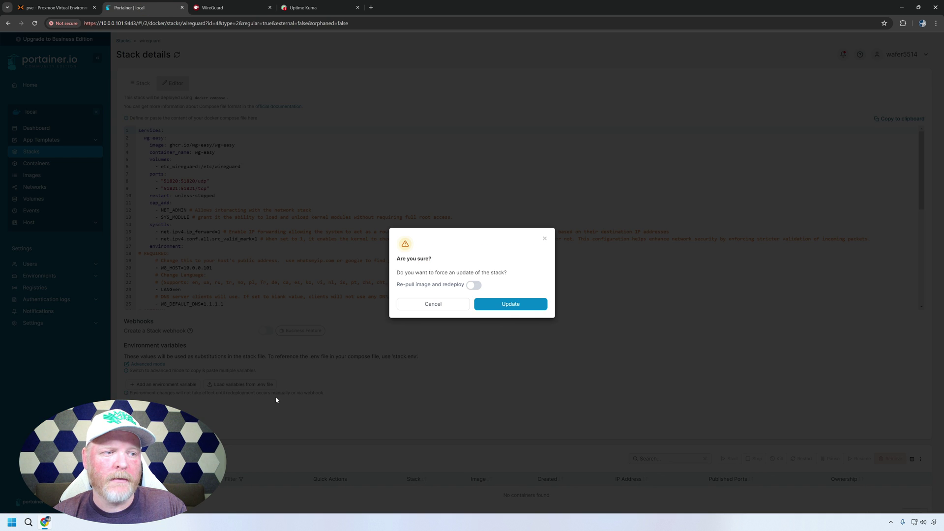
{"action": "left_click", "coordinate": [511, 304]}
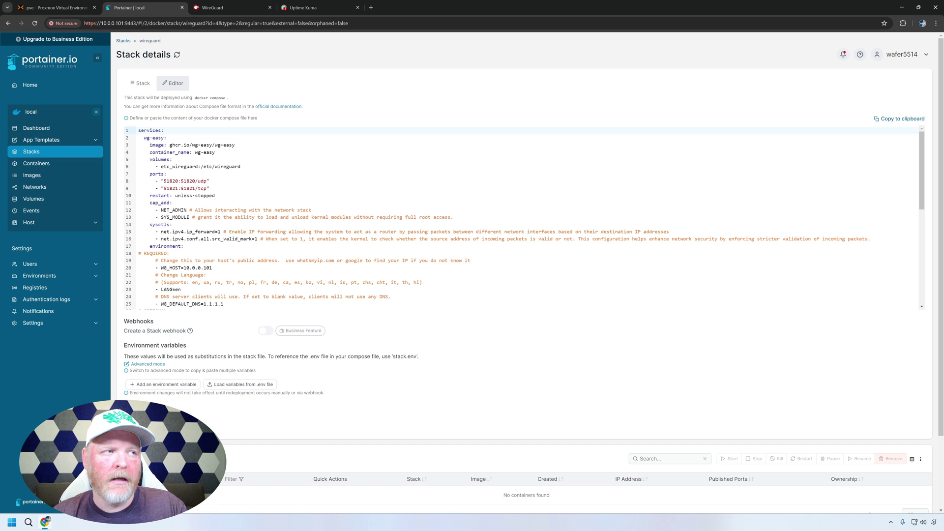
{"action": "left_click", "coordinate": [317, 8]}
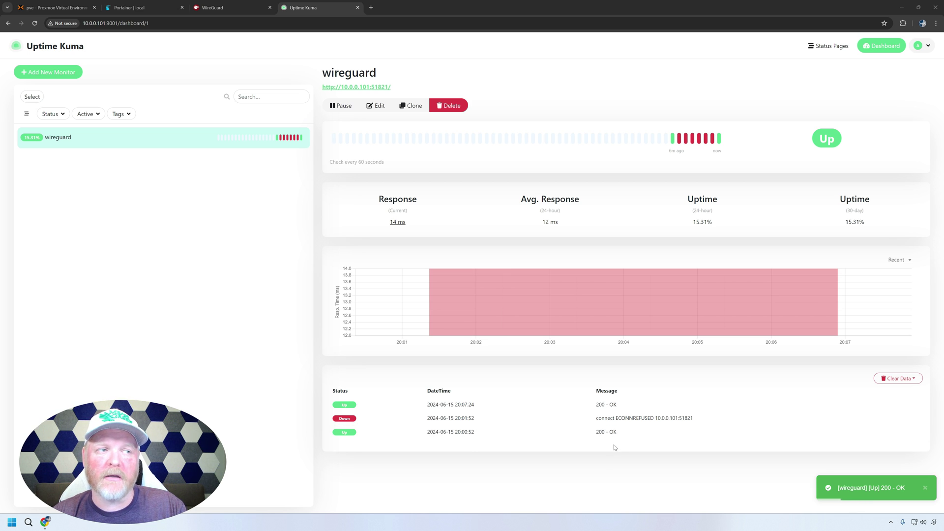
- Remove the wg-easy container from Portainer's wireguard stack, then return to Uptime Kuma's monitor
{"action": "left_click", "coordinate": [140, 10]}
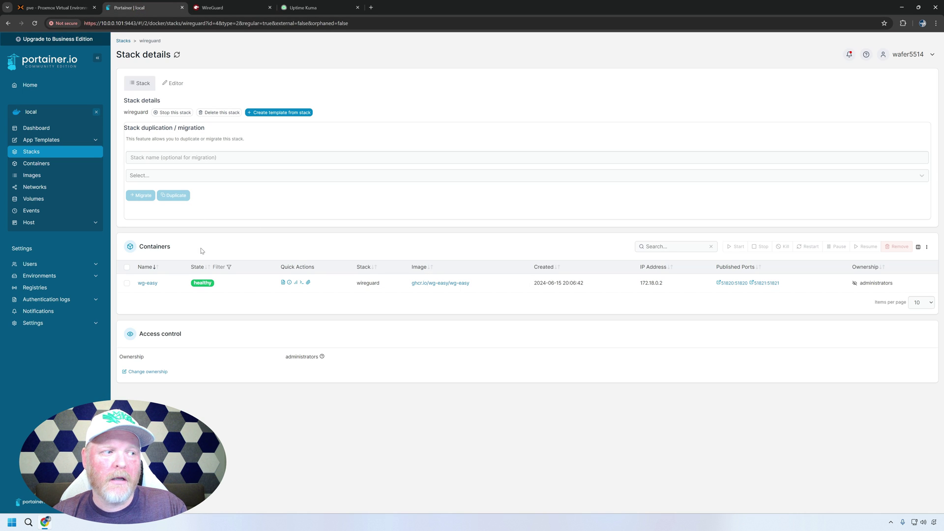
{"action": "left_click", "coordinate": [127, 283]}
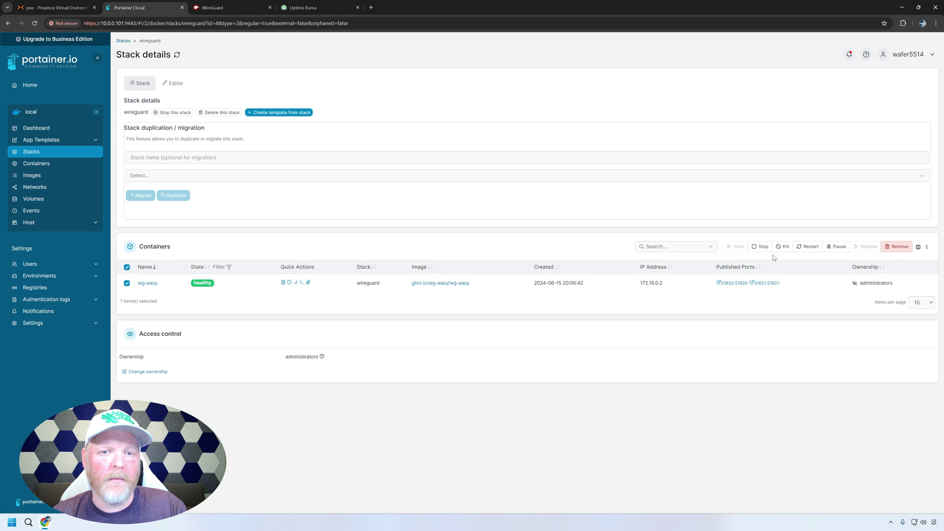
{"action": "left_click", "coordinate": [894, 247]}
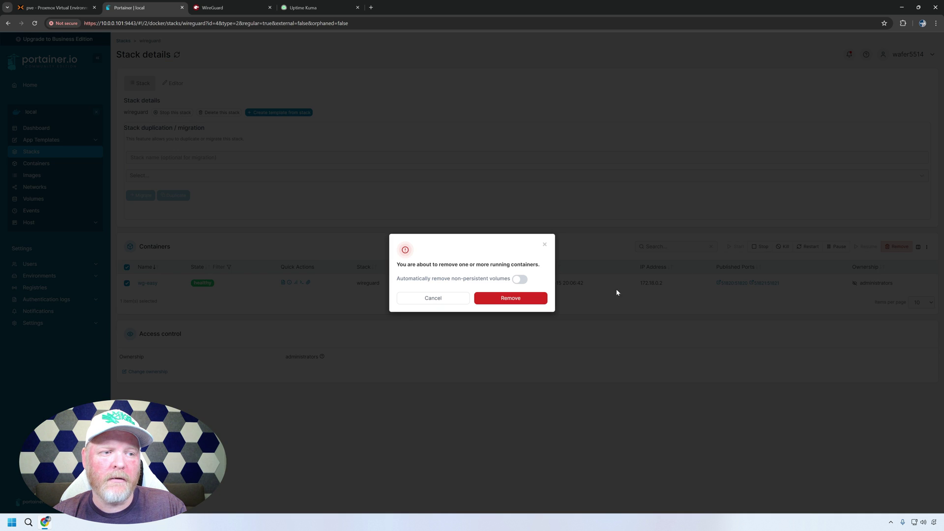
{"action": "left_click", "coordinate": [536, 299]}
{"action": "left_click", "coordinate": [325, 10]}
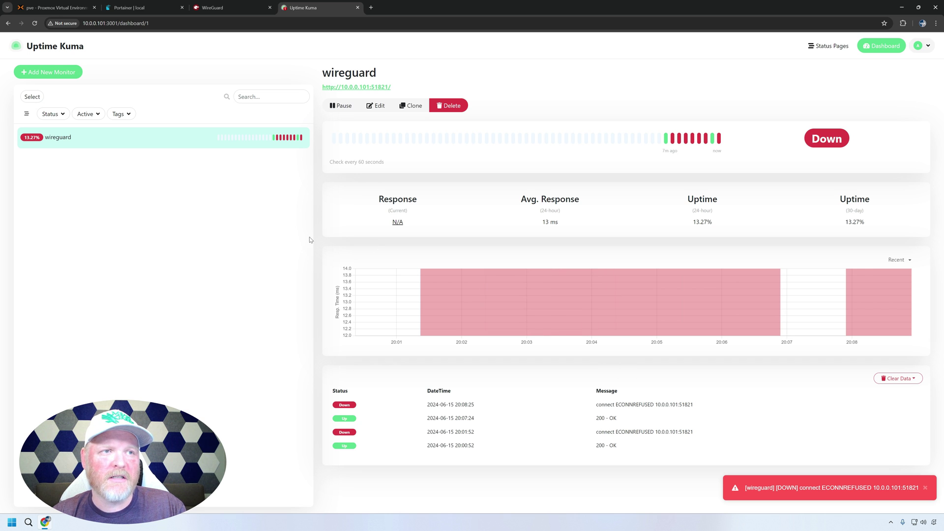
- Create a new status page named 'test' with the slug 'test'
{"action": "left_click", "coordinate": [815, 49]}
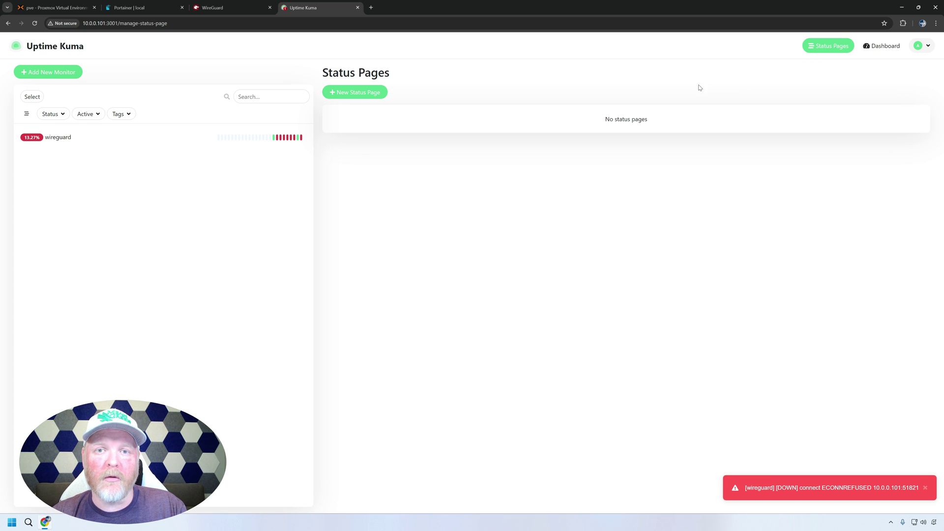
{"action": "left_click", "coordinate": [356, 95]}
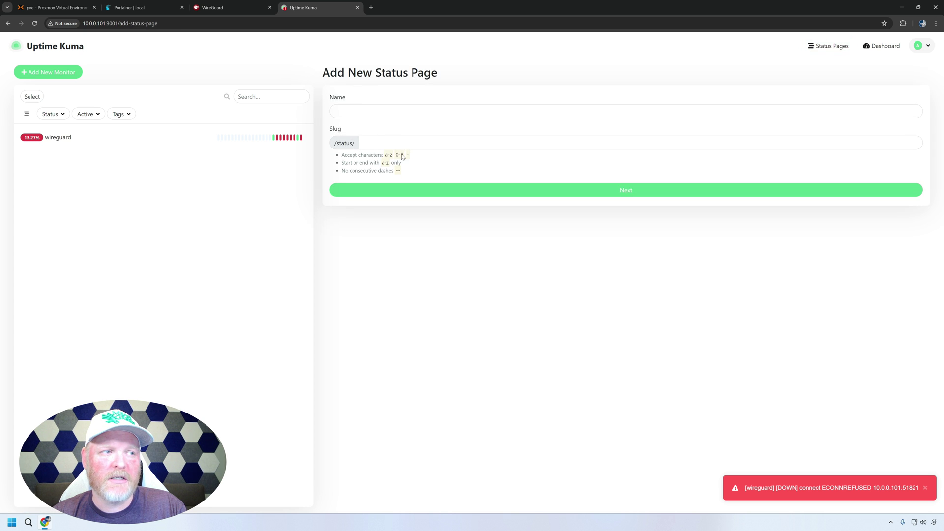
{"action": "left_click", "coordinate": [362, 110]}
{"action": "type", "text": "test"}
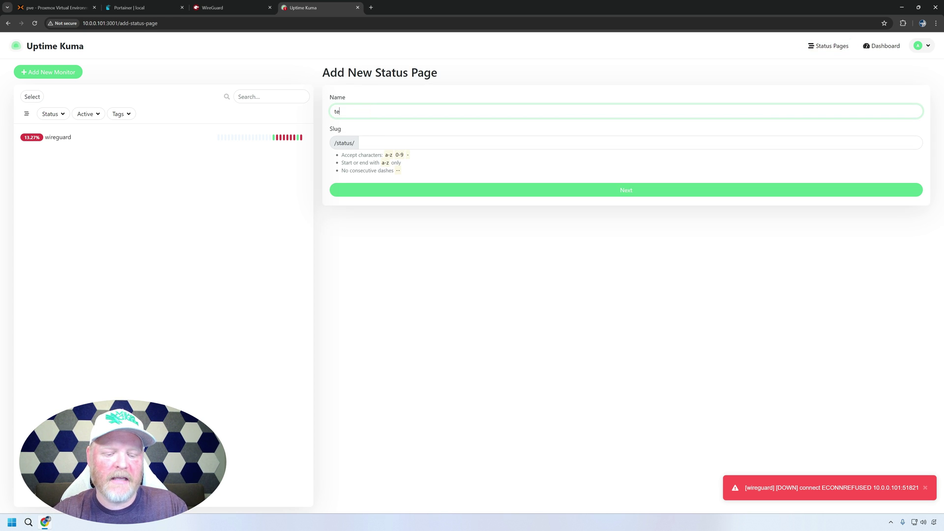
{"action": "left_click", "coordinate": [363, 142]}
{"action": "type", "text": "test"}
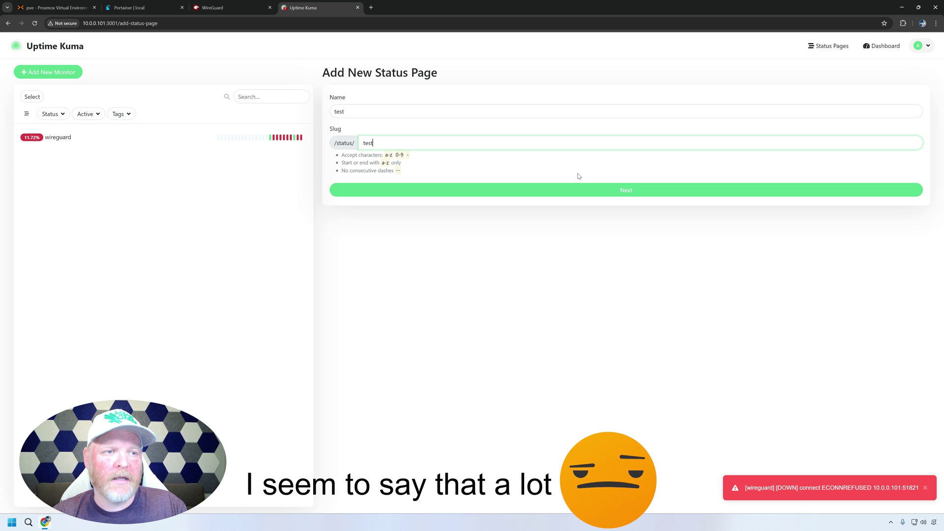
{"action": "left_click", "coordinate": [583, 190]}
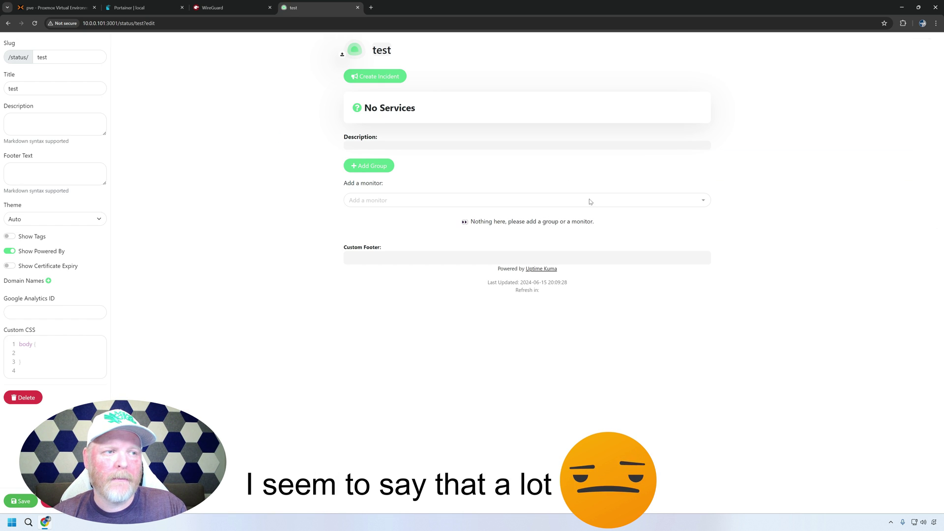
- Add a services group holding the wireguard monitor to the page and save it
{"action": "left_click", "coordinate": [375, 166]}
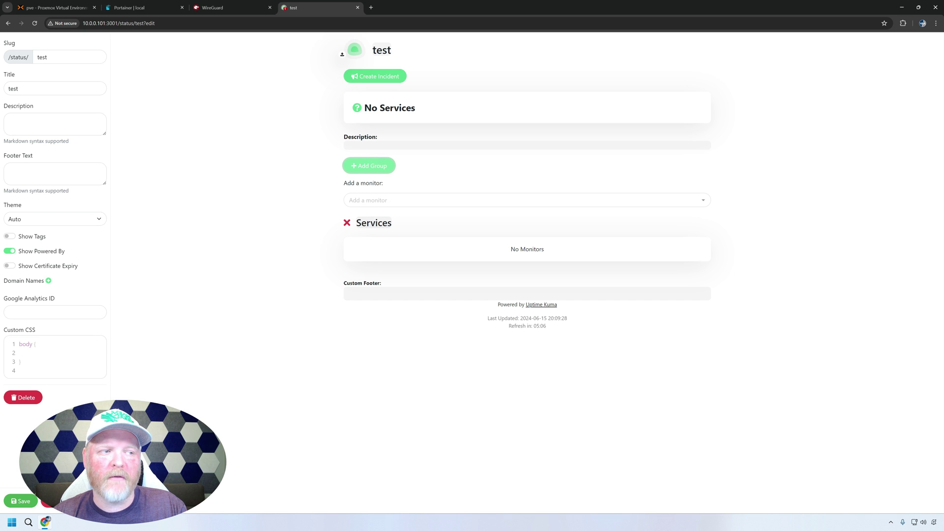
{"action": "left_click", "coordinate": [403, 198]}
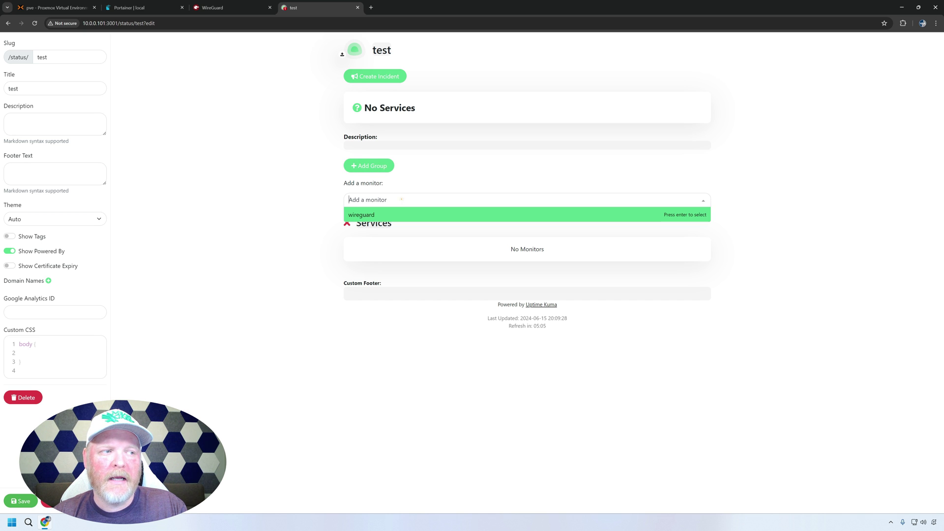
{"action": "left_click", "coordinate": [381, 216]}
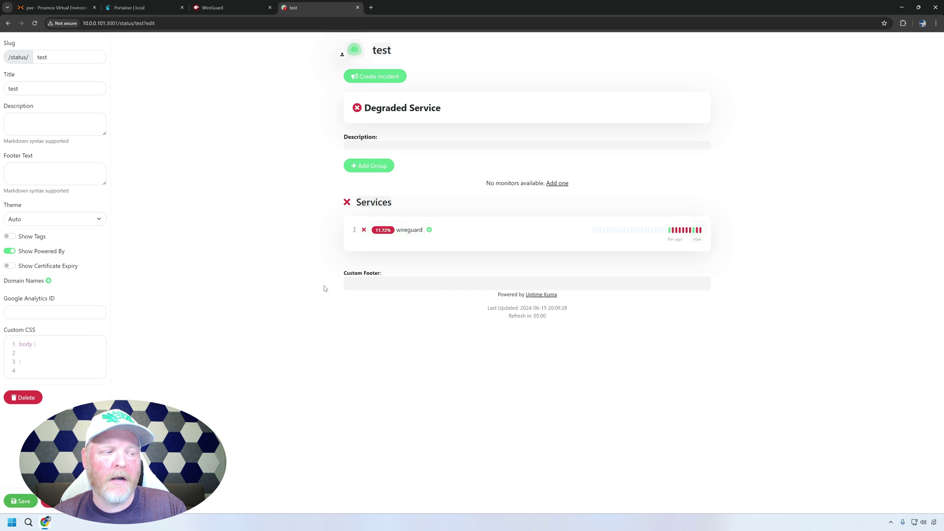
{"action": "left_click", "coordinate": [22, 501]}
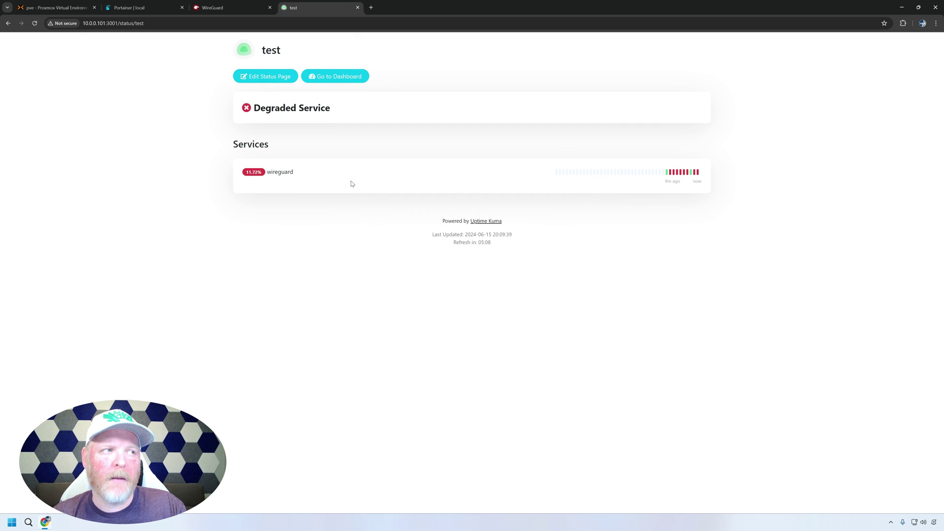
{"action": "key", "text": "ctrl+l"}
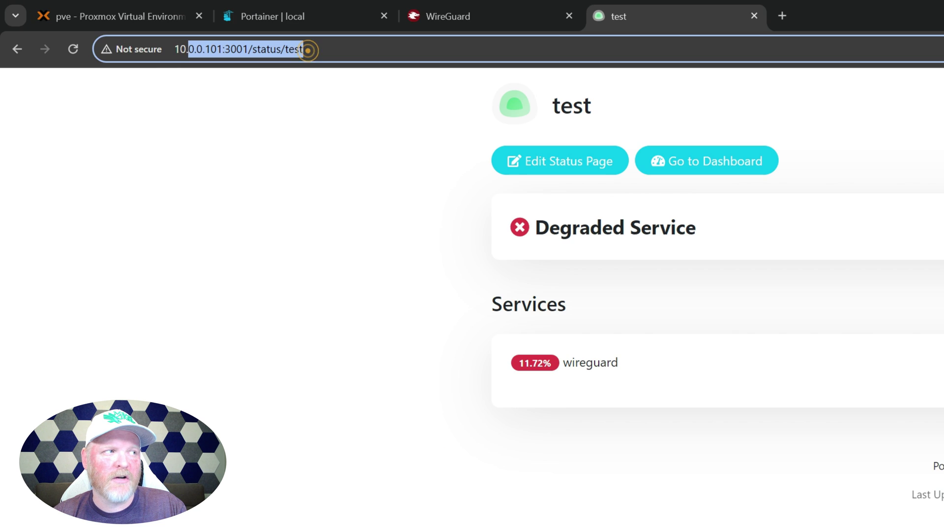
{"action": "left_click", "coordinate": [553, 489]}
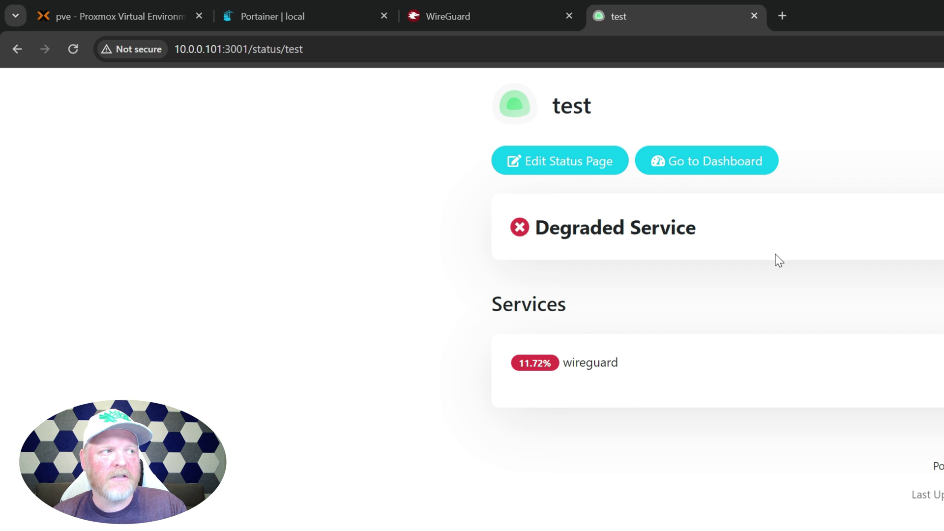
{"action": "left_click_drag", "start_coordinate": [315, 49], "coordinate": [175, 51]}
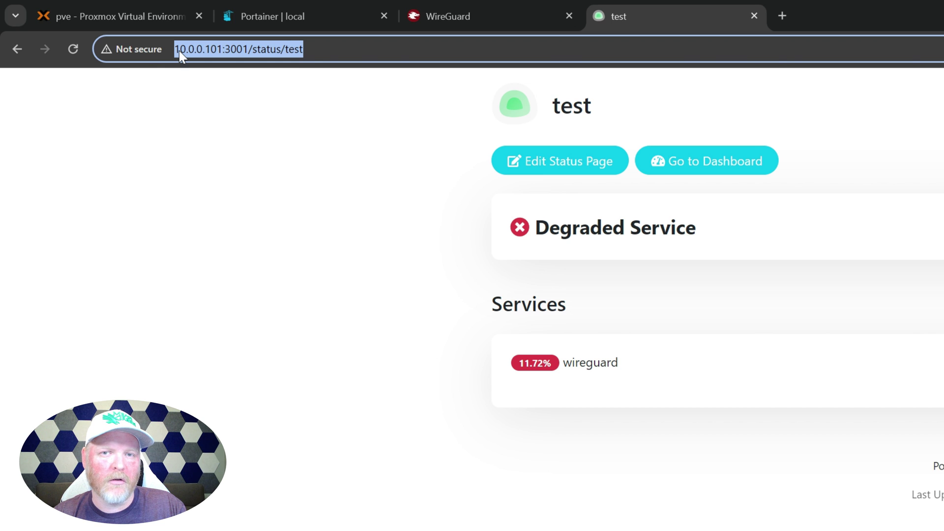
{"action": "left_click", "coordinate": [310, 142]}
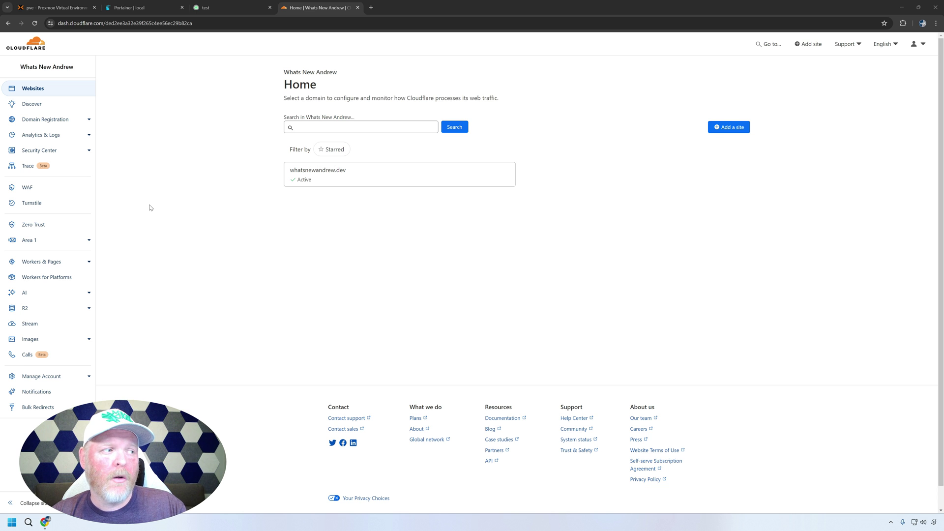
- Open the Add public hostname form for the uptime tunnel under Zero Trust Networks > Tunnels
{"action": "left_click", "coordinate": [43, 225]}
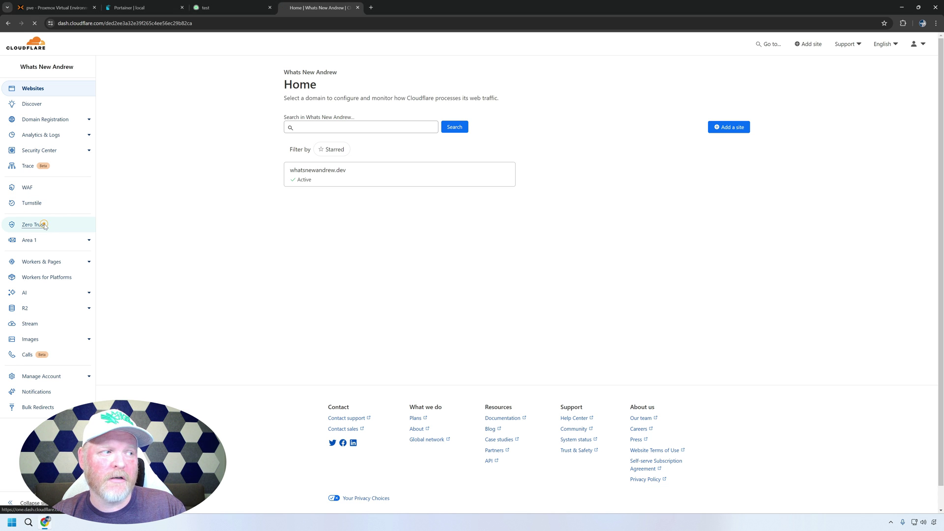
{"action": "left_click", "coordinate": [35, 154]}
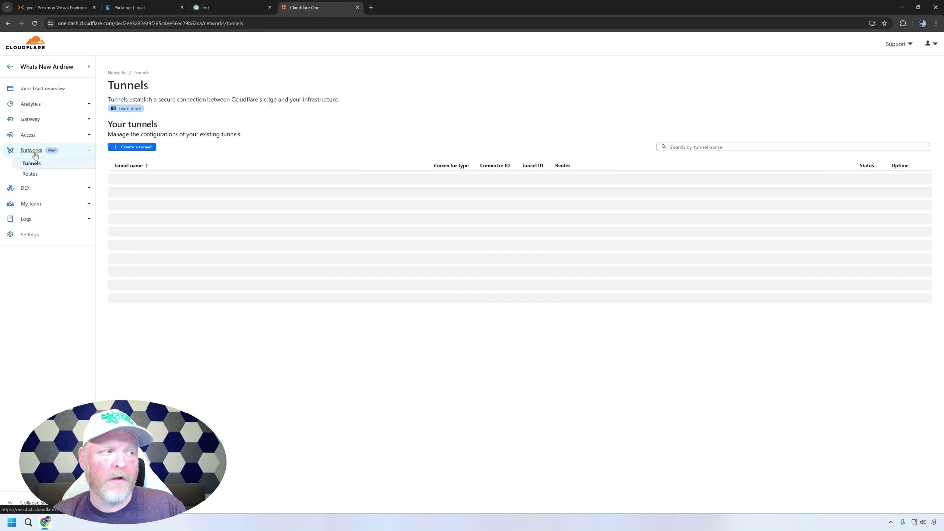
{"action": "left_click", "coordinate": [31, 163]}
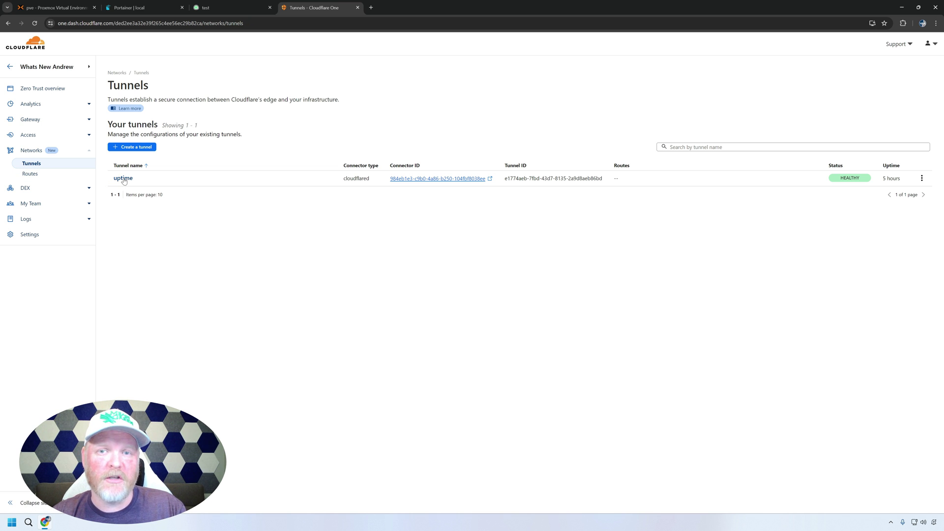
{"action": "left_click", "coordinate": [124, 179]}
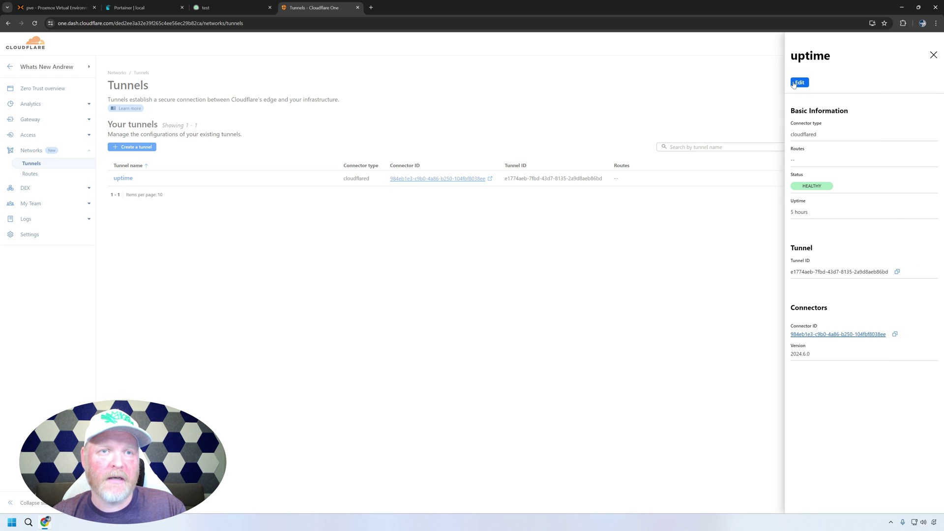
{"action": "left_click", "coordinate": [800, 83]}
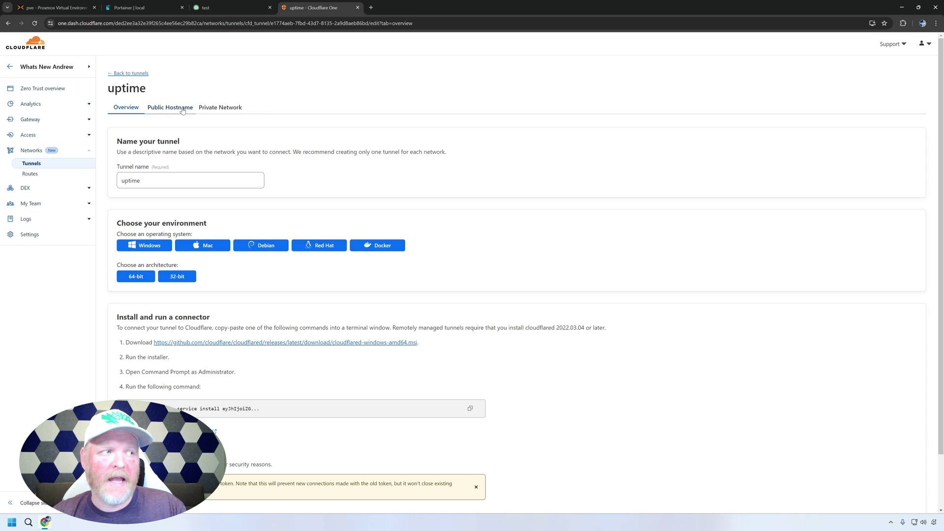
{"action": "left_click", "coordinate": [181, 109]}
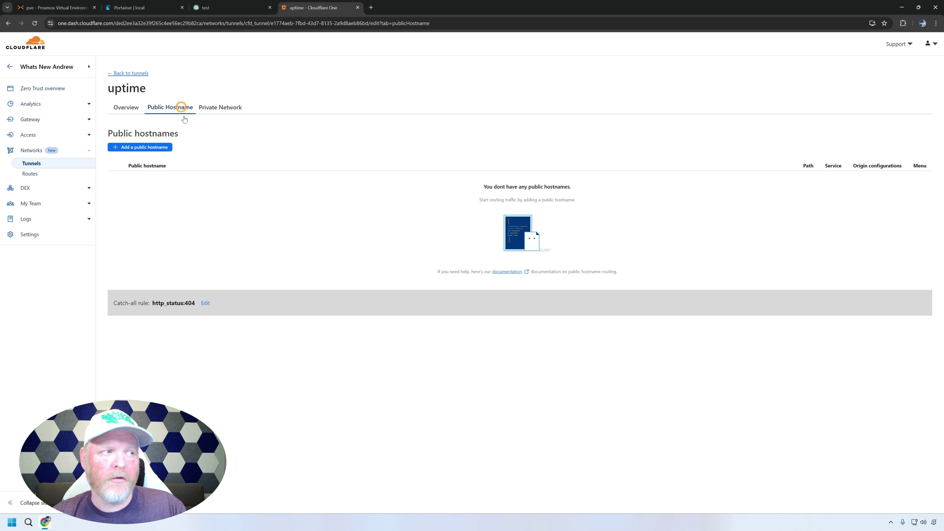
{"action": "left_click", "coordinate": [150, 147]}
- Add hostname uptime.whatsnewandrew.dev pointing to HTTP service 10.0.0.101:3001 and save it
{"action": "left_click", "coordinate": [164, 149]}
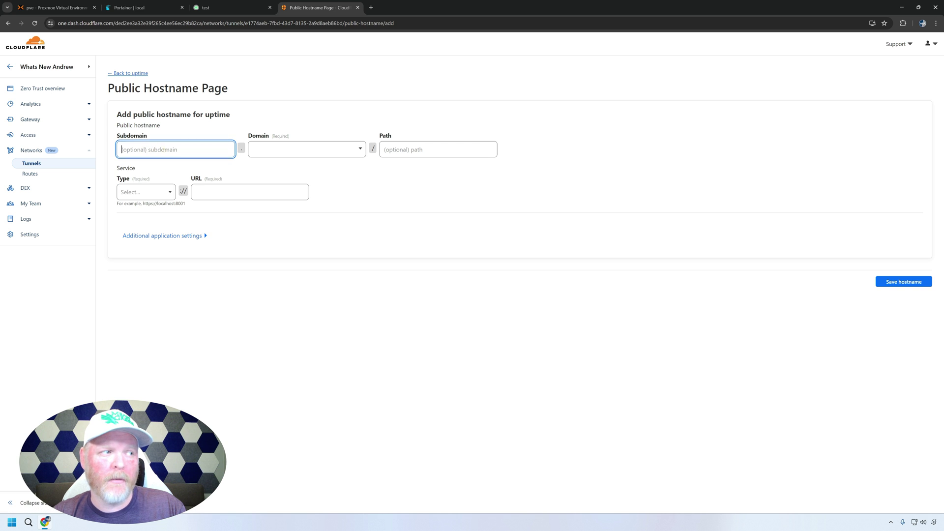
{"action": "type", "text": "uptime"}
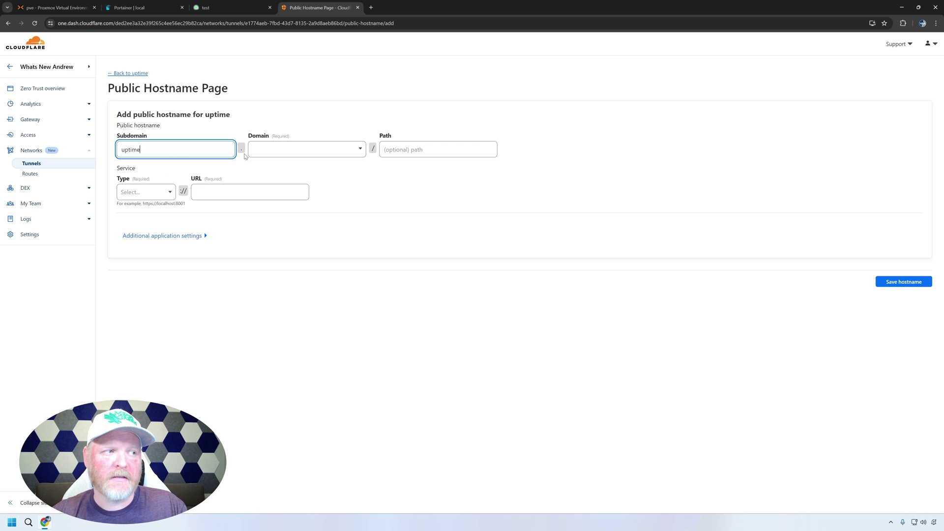
{"action": "left_click", "coordinate": [279, 149]}
{"action": "left_click", "coordinate": [282, 168]}
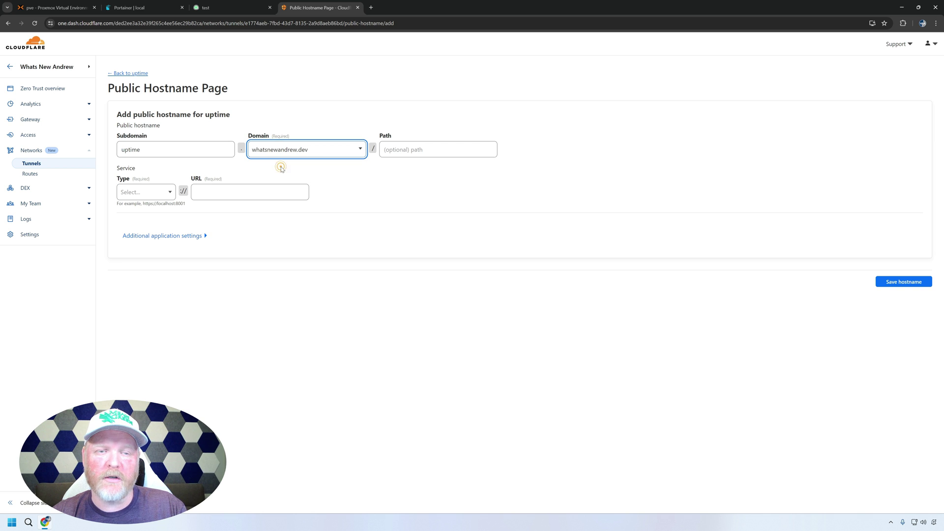
{"action": "left_click", "coordinate": [249, 192]}
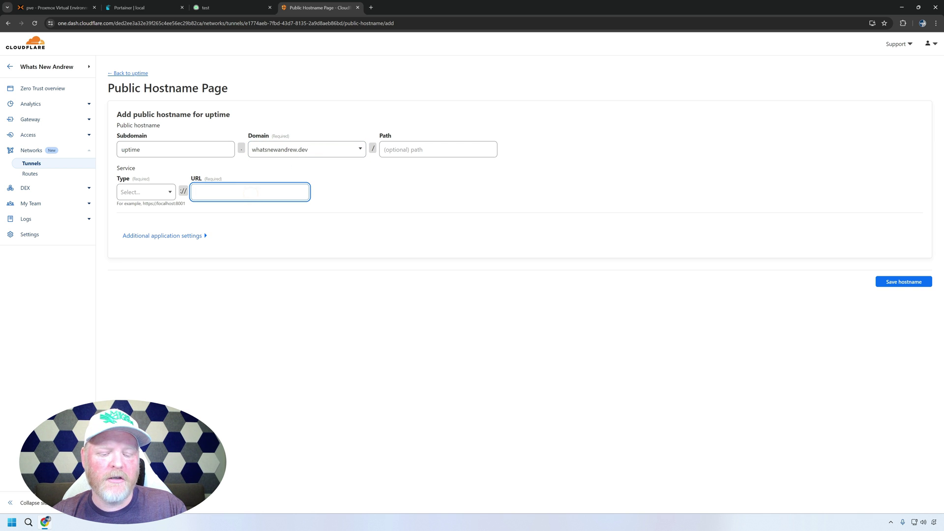
{"action": "type", "text": "10.0.0.101:3001"}
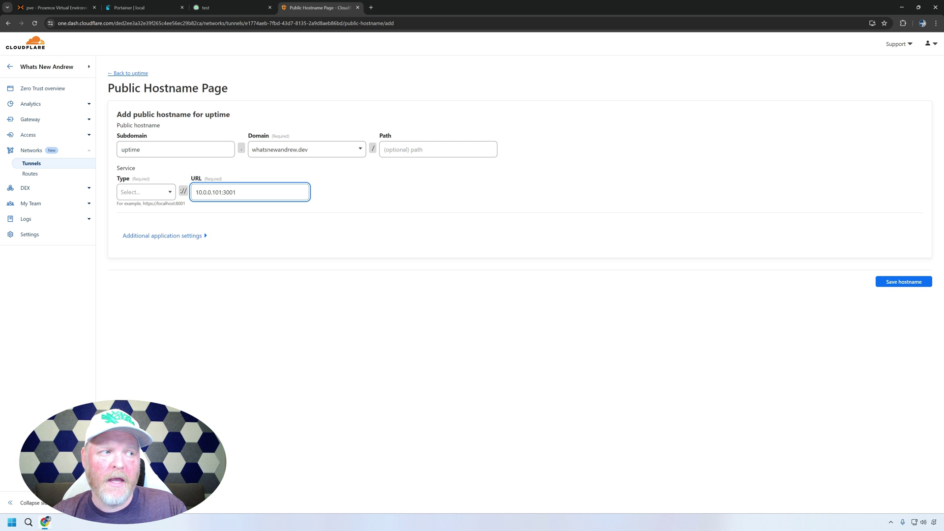
{"action": "left_click", "coordinate": [157, 192]}
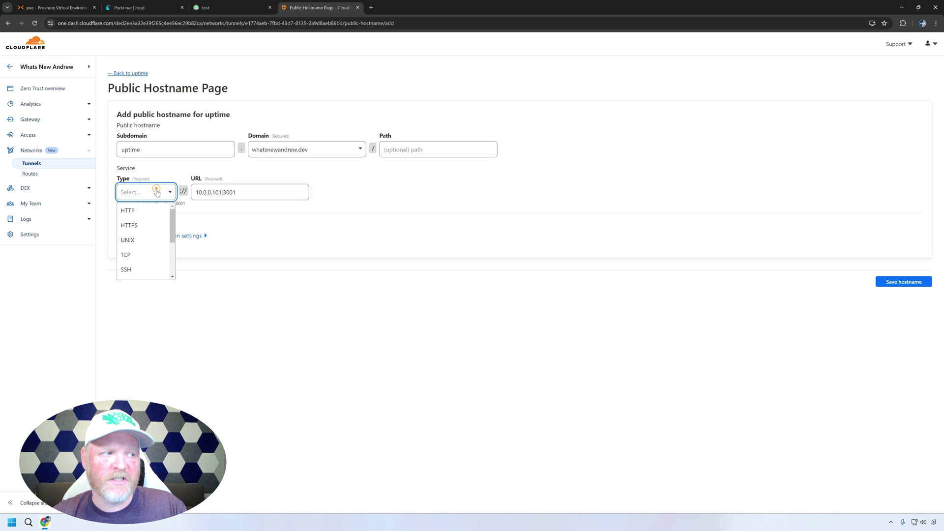
{"action": "left_click", "coordinate": [140, 210]}
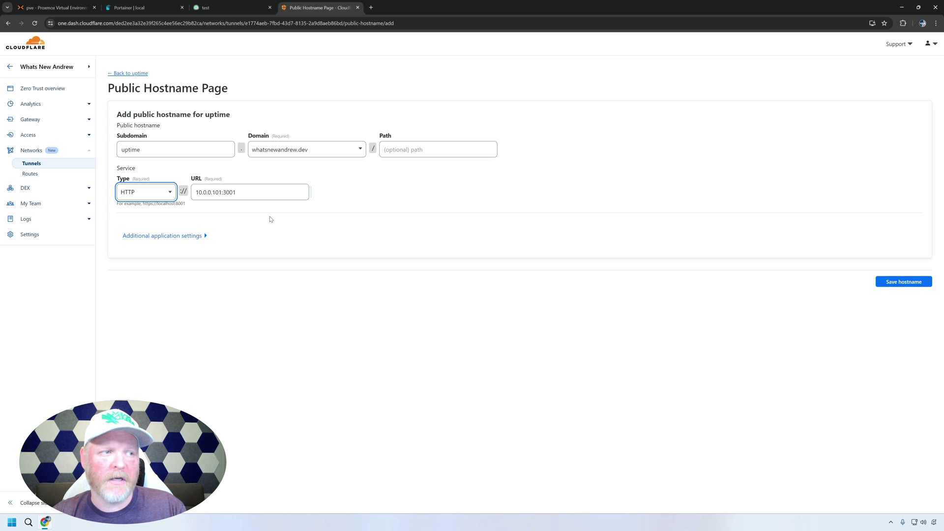
{"action": "left_click", "coordinate": [296, 215]}
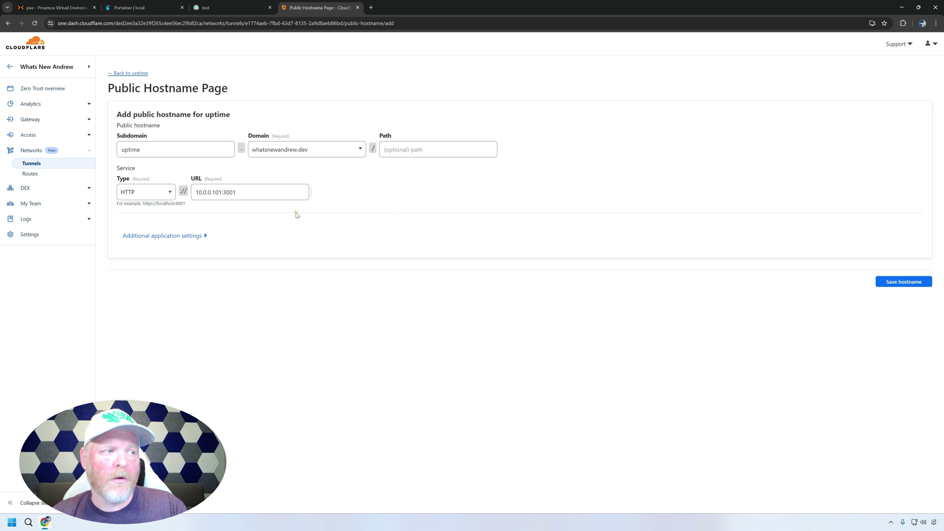
{"action": "left_click", "coordinate": [892, 281]}
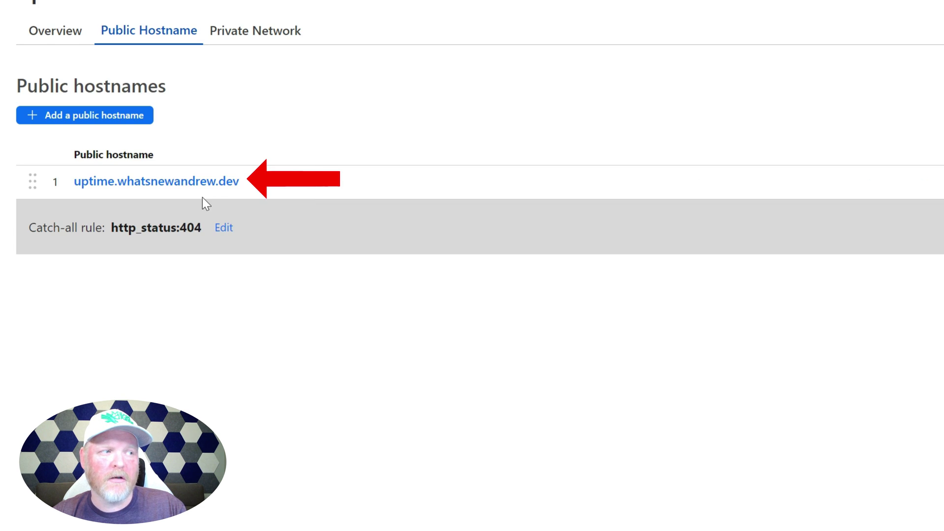
- Open uptime.whatsnewandrew.dev from the hostname's details in a new tab
{"action": "left_click", "coordinate": [198, 186]}
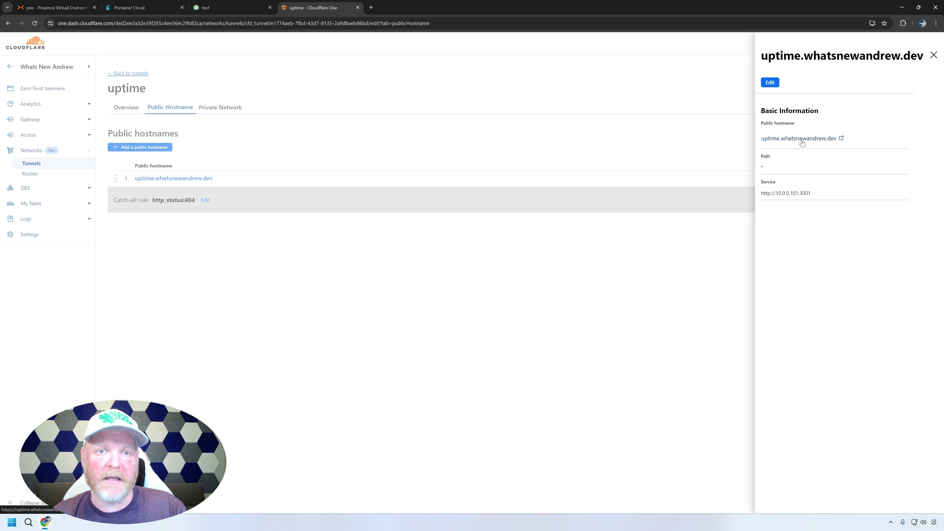
{"action": "left_click", "coordinate": [801, 141]}
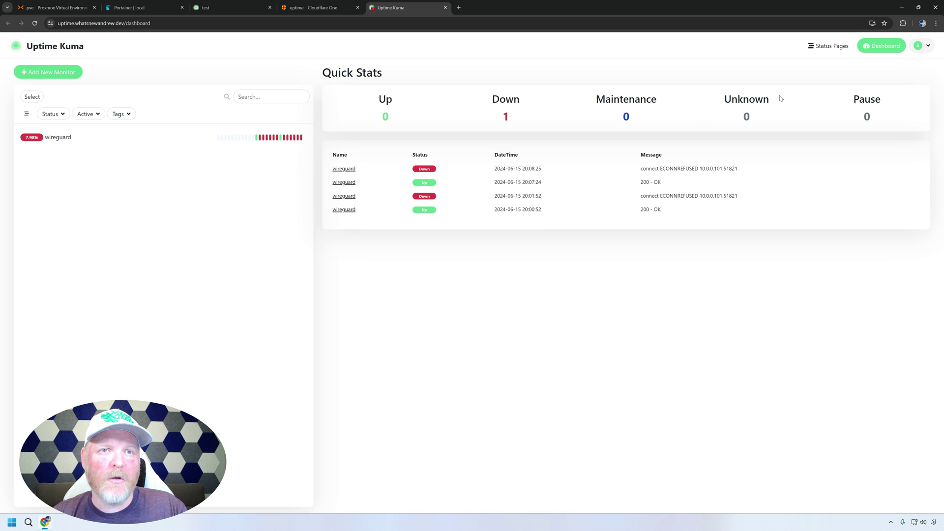
- Open the test status page and select its public uptime.whatsnewandrew.dev/status/test address
{"action": "left_click", "coordinate": [823, 50]}
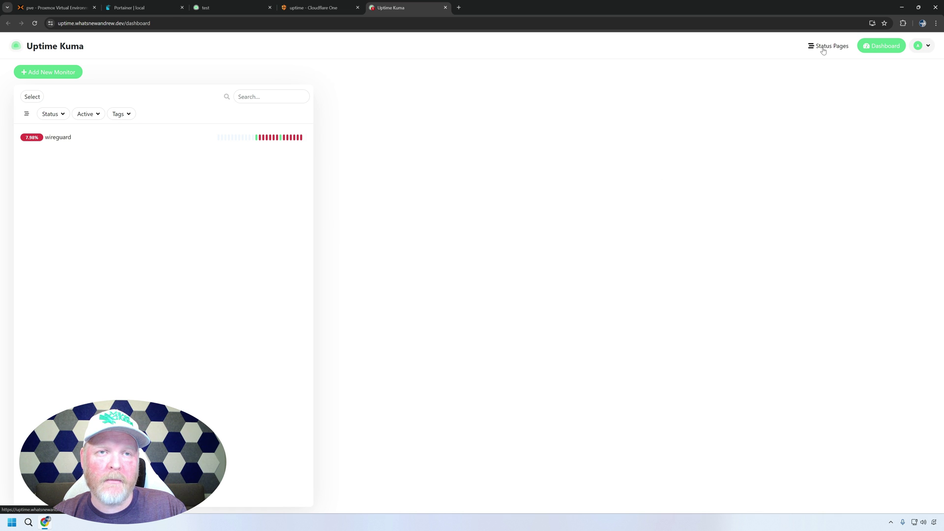
{"action": "left_click", "coordinate": [445, 125]}
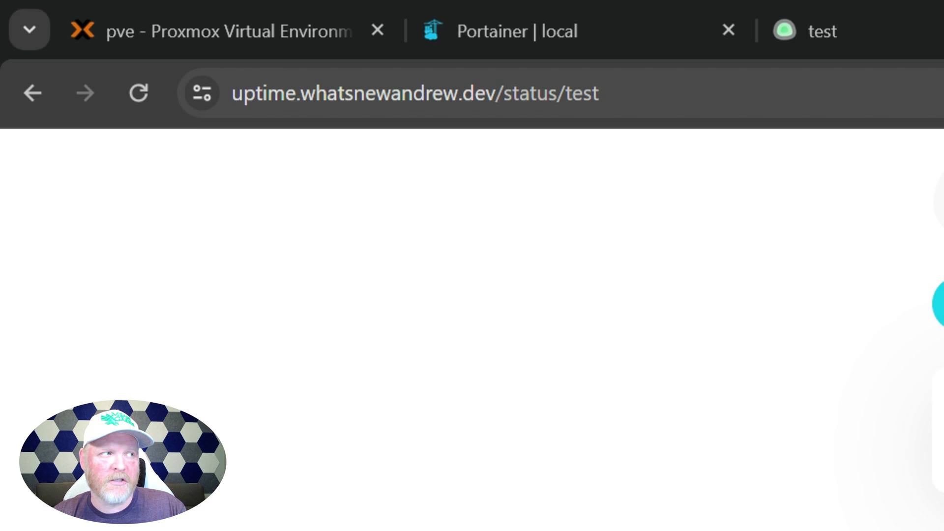
{"action": "left_click", "coordinate": [627, 93]}
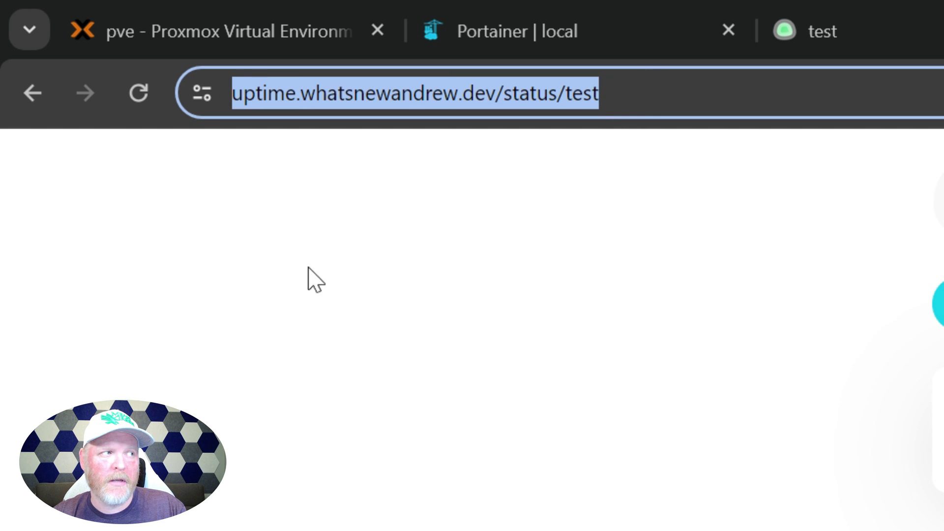